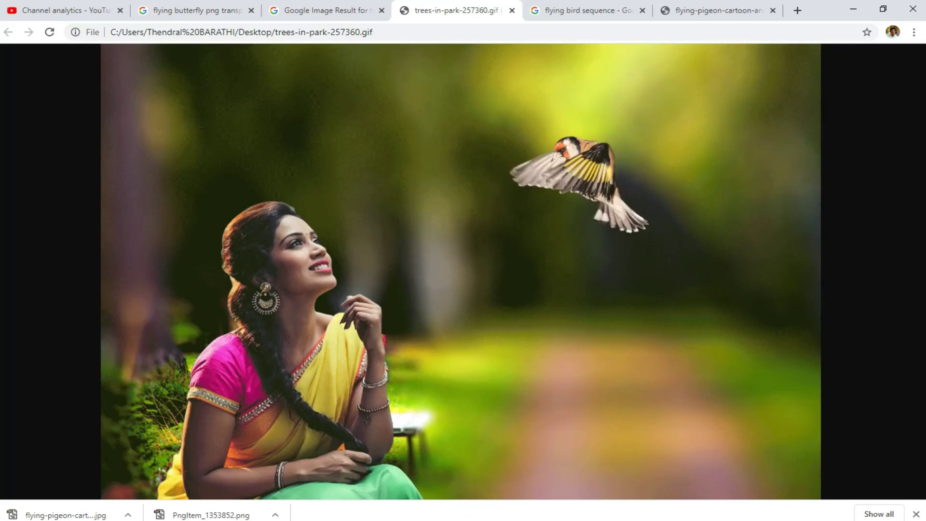
- Re-enable Layer 0's mask in the woman photo, checking the goldfinch and park documents along the way
left_click(473, 405)
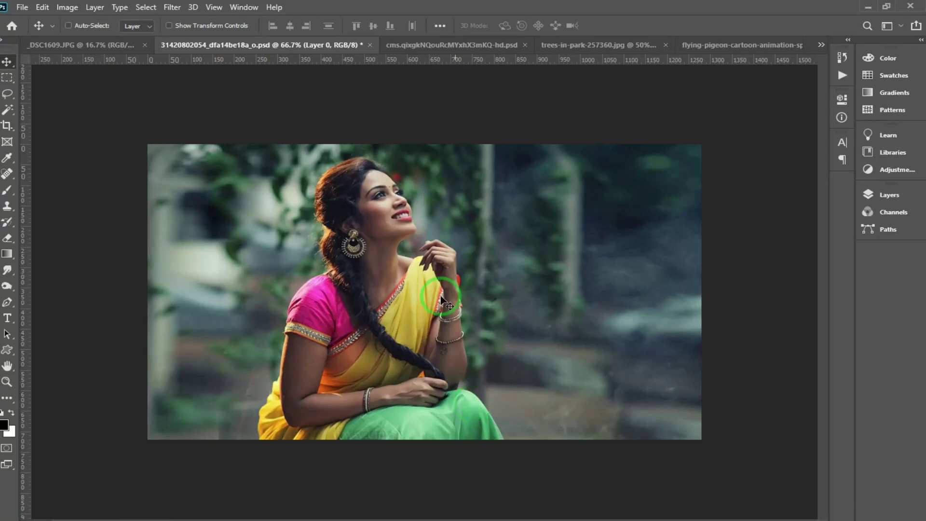
left_click(448, 45)
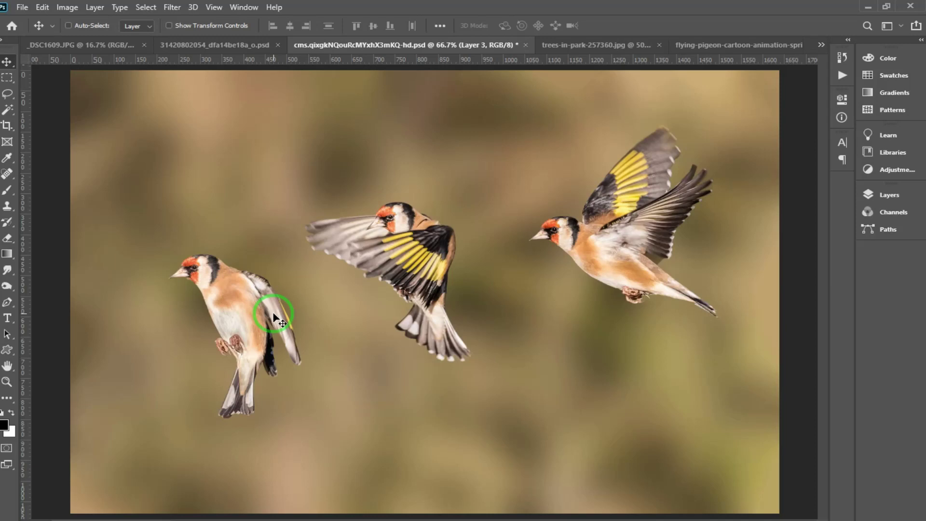
left_click(239, 42)
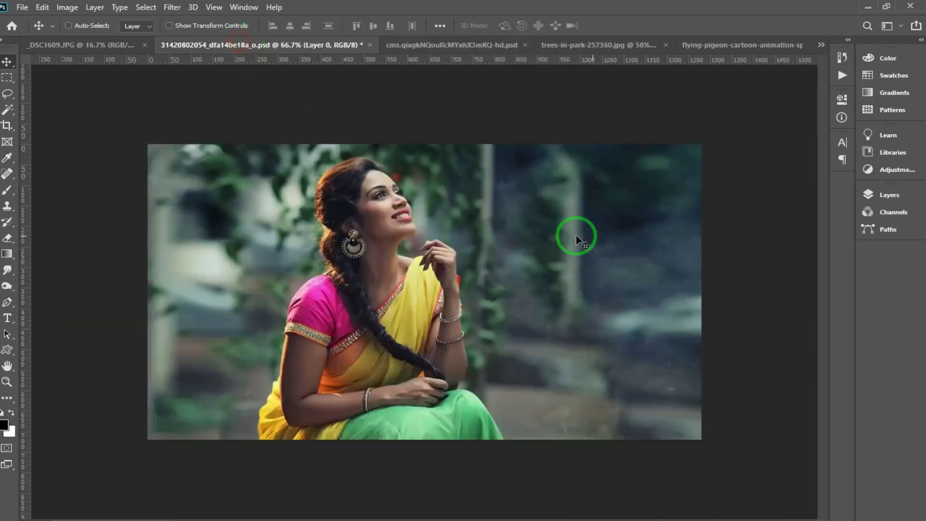
left_click(877, 195)
left_click(765, 264)
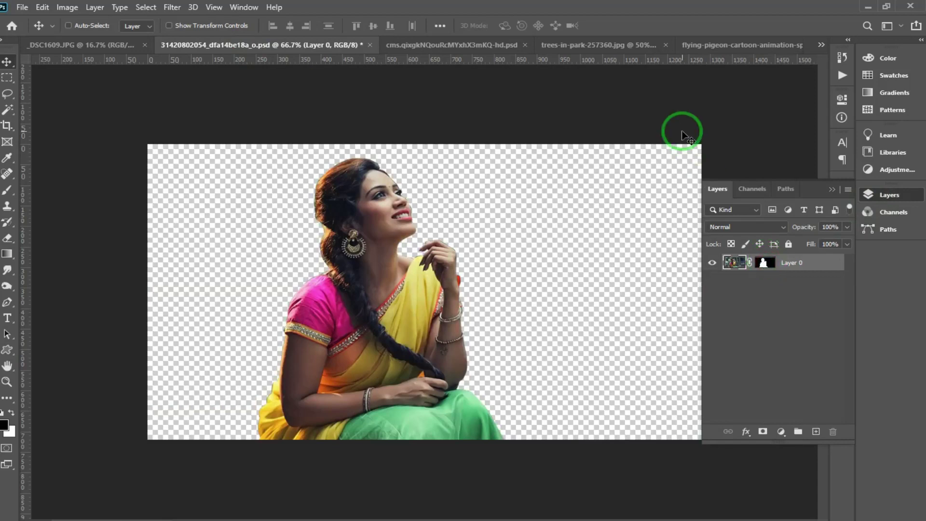
left_click(573, 46)
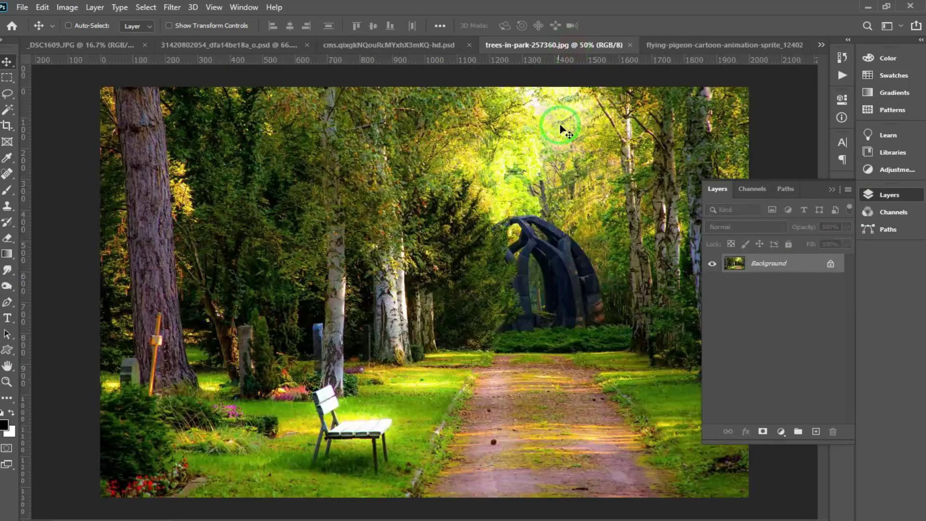
left_click(253, 44)
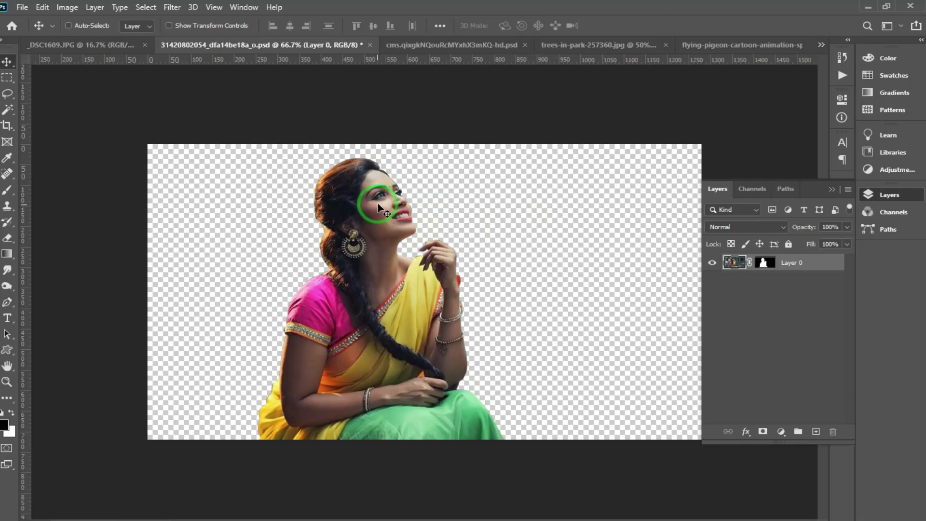
- Bring the cut-out woman into the park photo, enlarged to about 136% in the lower left
left_click_drag(379, 226, 346, 366)
key("ctrl+t")
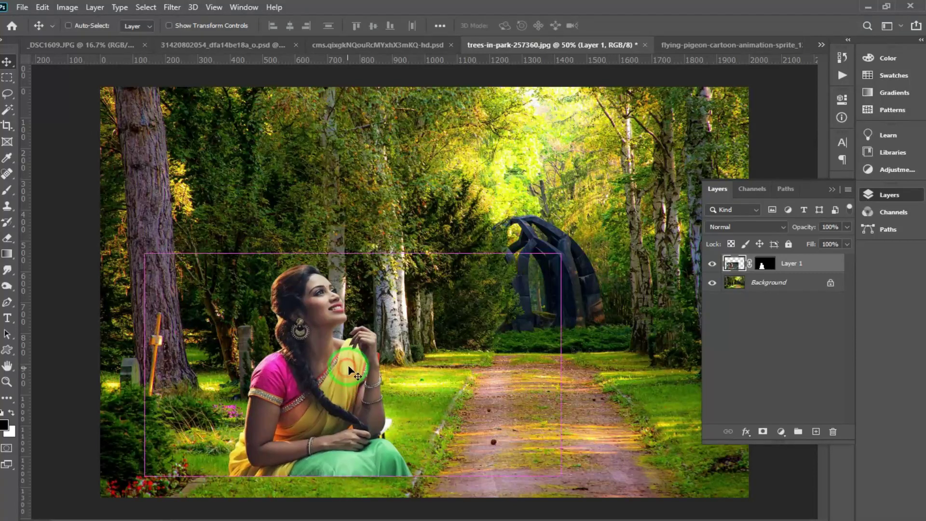
left_click_drag(561, 253, 629, 212)
left_click_drag(453, 337, 471, 320)
key("Return")
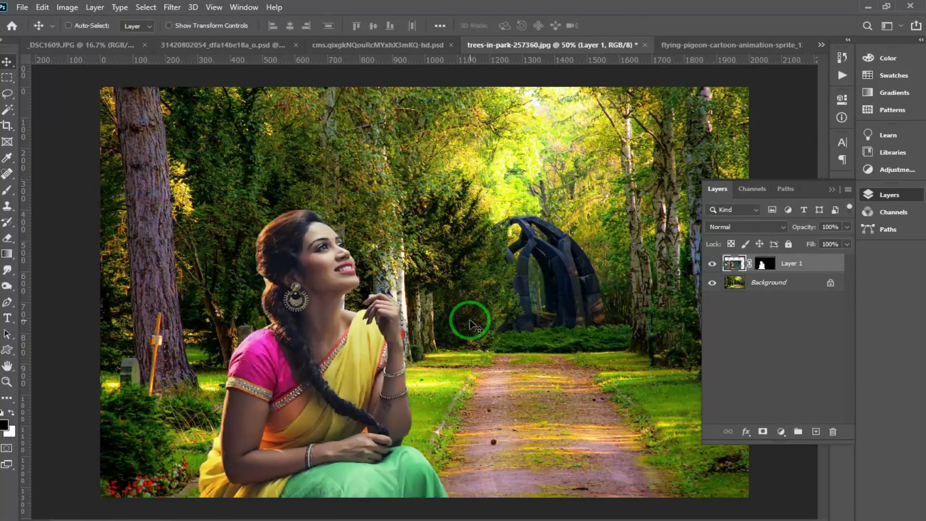
- Apply the woman's layer mask permanently and hide the interface
right_click(765, 267)
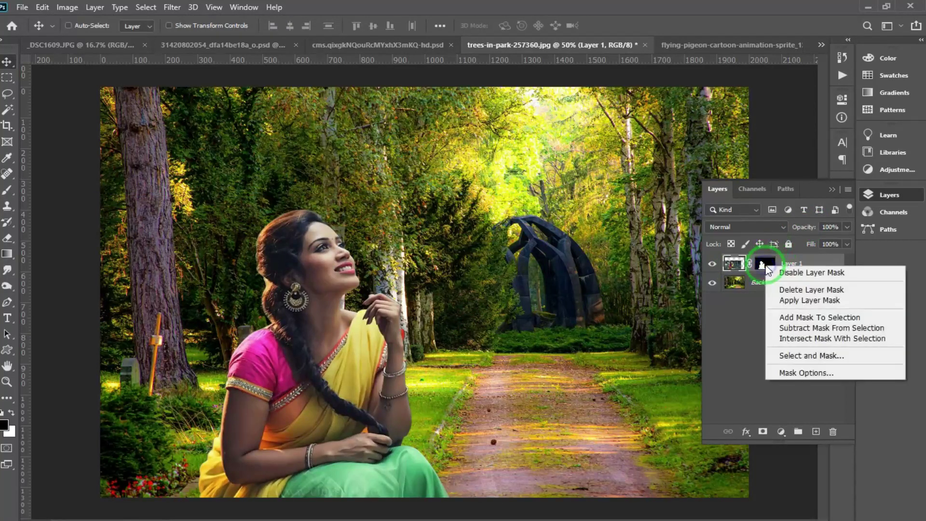
left_click(810, 300)
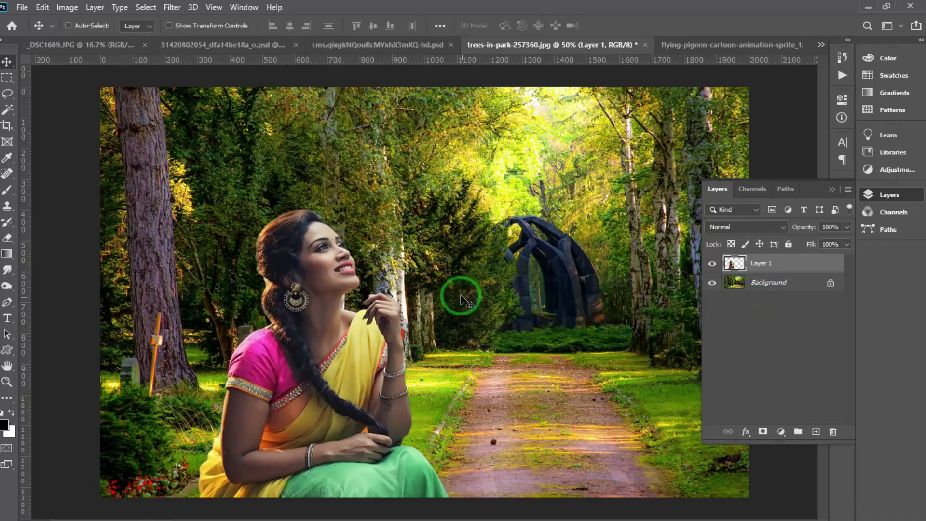
key("Tab")
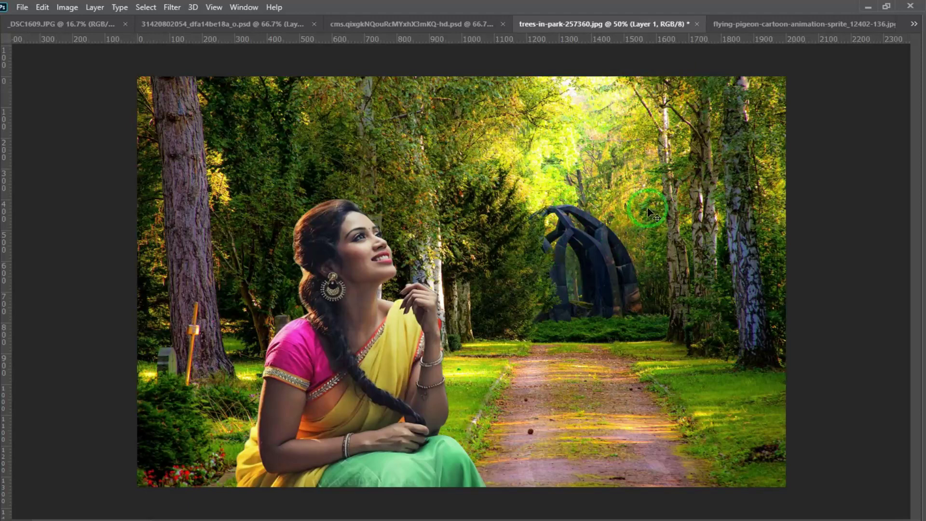
- Resize the woman slightly and move her down to the bottom edge of the park photo
left_click(590, 242)
right_click(589, 243)
left_click(607, 263)
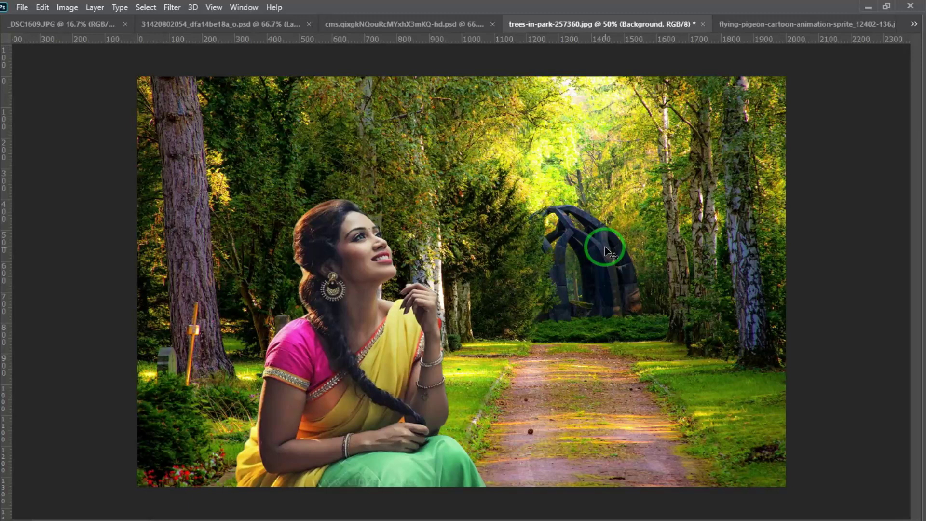
key("ctrl+minus")
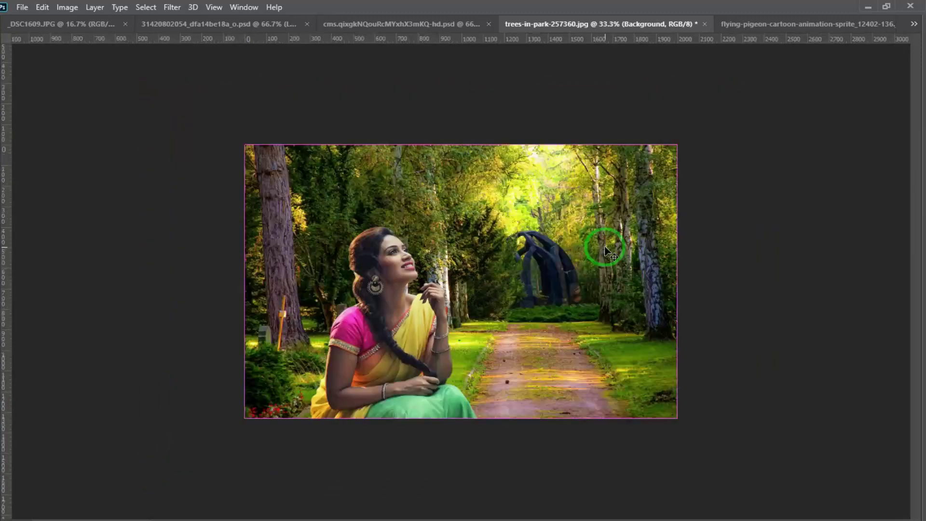
right_click(407, 320)
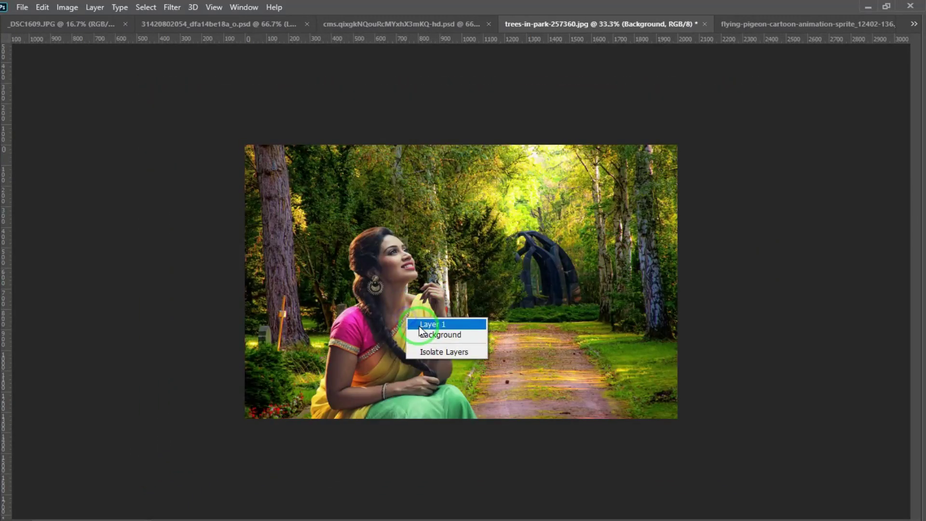
left_click(413, 326)
left_click_drag(477, 231, 466, 252)
left_click_drag(485, 214, 463, 242)
left_click_drag(413, 288, 414, 316)
key("Return")
- Duplicate the park background layer and flip the copy horizontally
right_click(490, 300)
left_click(489, 300)
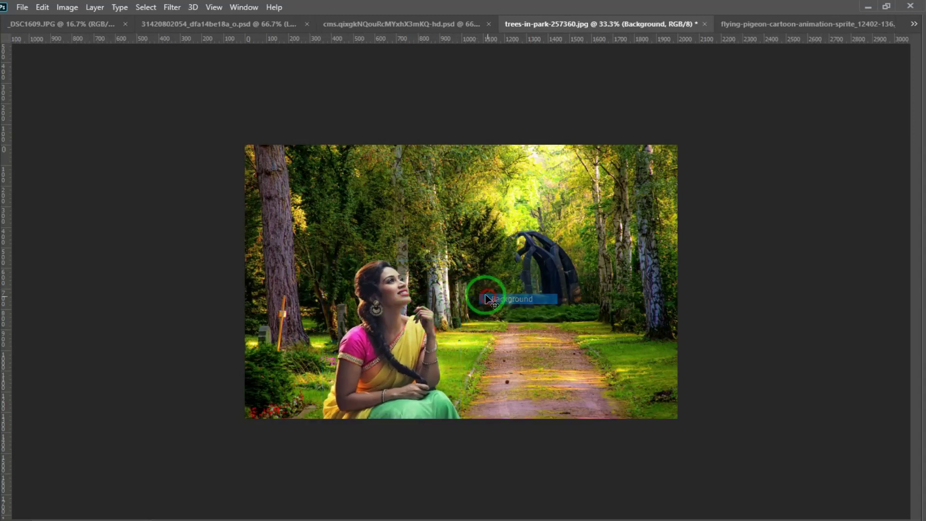
key("ctrl+j")
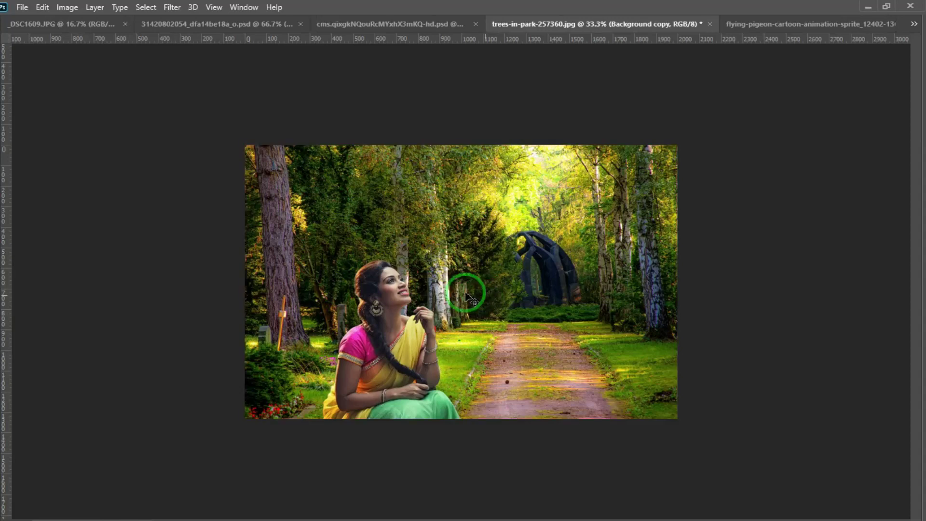
key("ctrl+t")
right_click(471, 288)
left_click(544, 495)
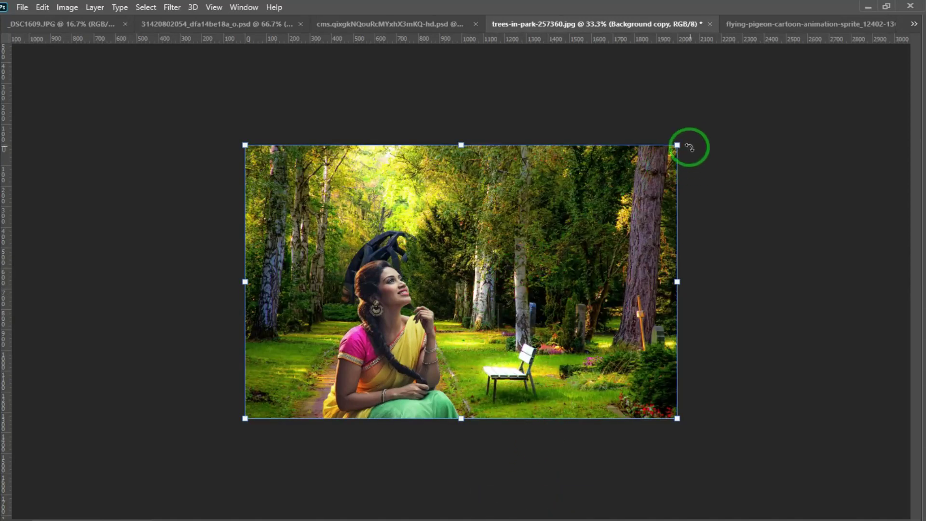
- Enlarge the mirrored background and position it so the dark arch sits behind the woman
left_click_drag(677, 145, 637, 190)
left_click_drag(703, 135, 723, 129)
mouse_move(602, 196)
left_mouse_down()
mouse_move(647, 206)
mouse_move(577, 210)
mouse_move(584, 202)
left_mouse_up()
left_click_drag(709, 135, 732, 129)
left_click_drag(602, 203, 620, 219)
left_click_drag(752, 140, 754, 141)
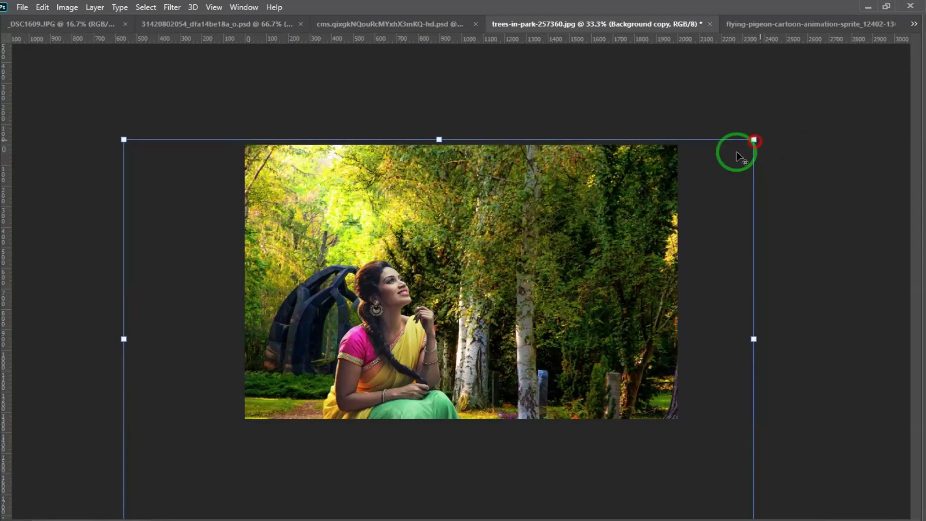
left_click_drag(638, 209, 632, 213)
key("Return")
- Delete the original Background layer, leaving the mirrored copy
left_click(439, 269)
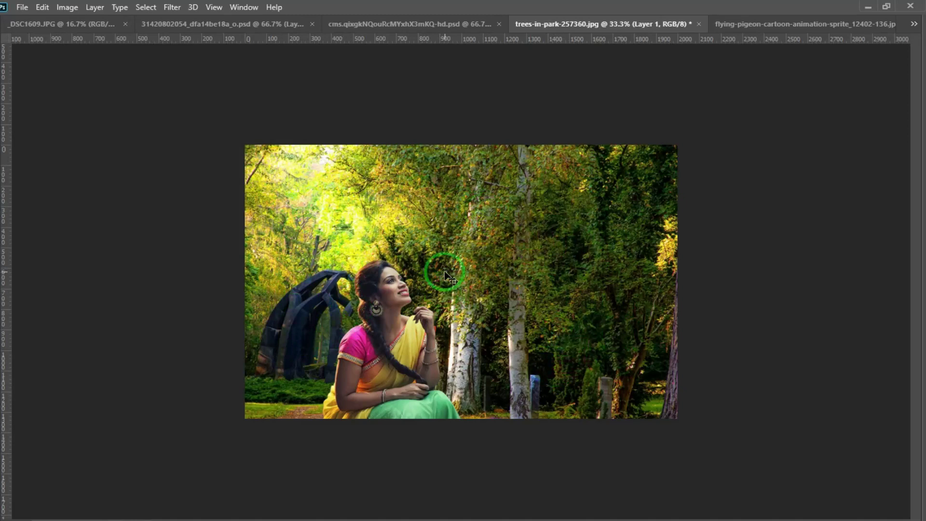
right_click(374, 294)
left_click(386, 296)
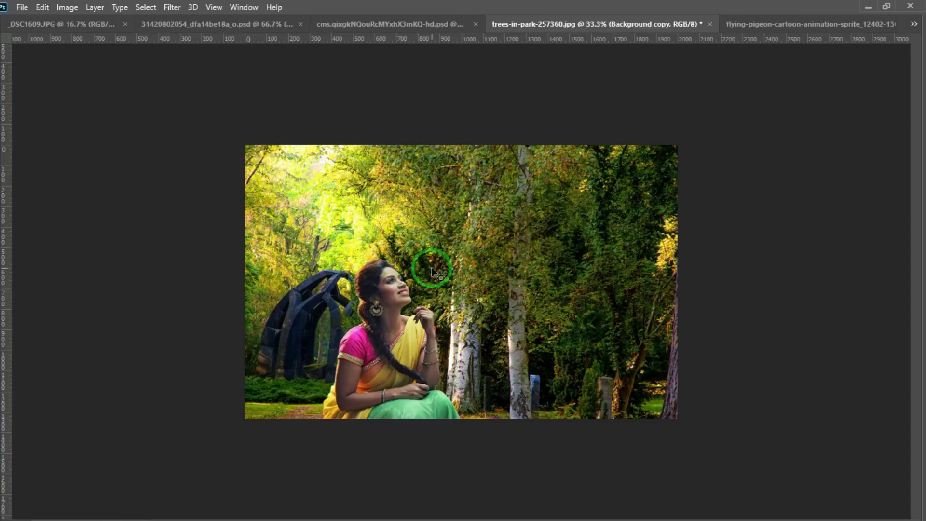
key("Tab")
left_click(784, 283)
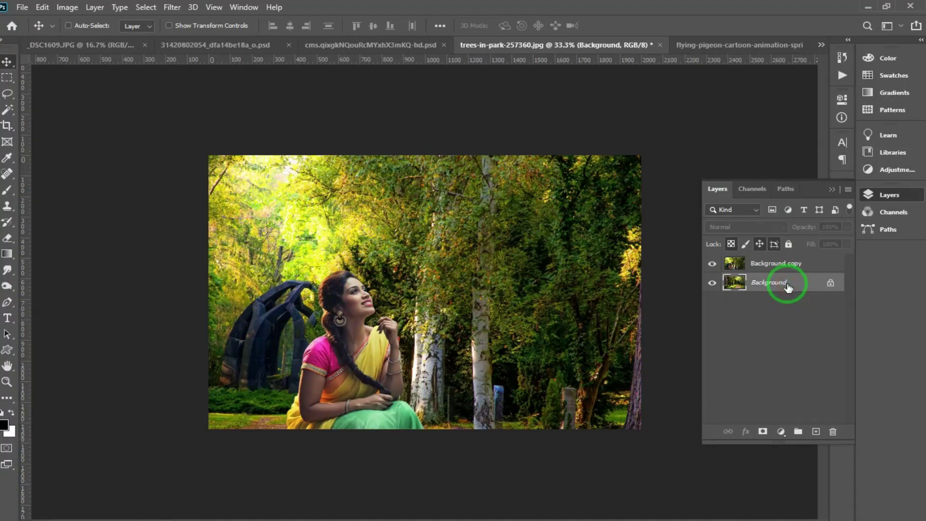
key("Delete")
left_click(734, 267)
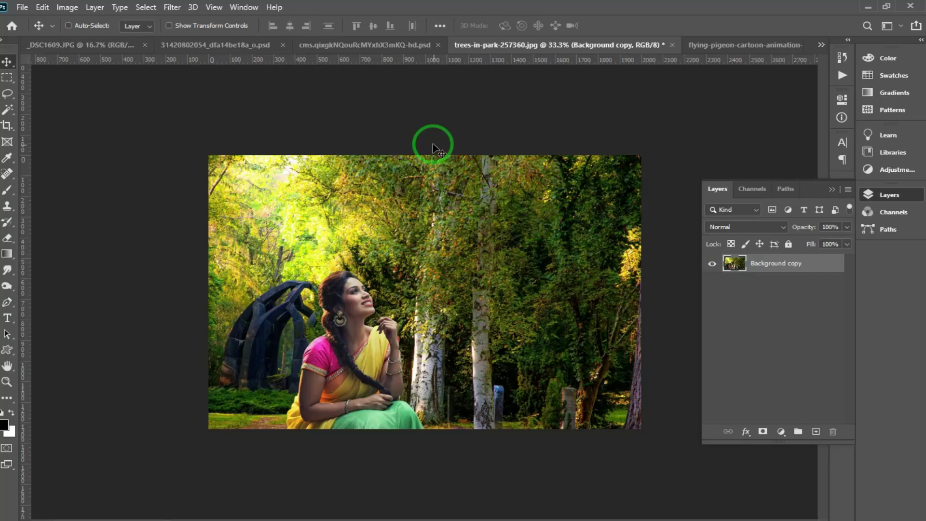
- Reveal the goldfinches on Layers 1, 2 and 3 and move each bird up and left
left_click(346, 46)
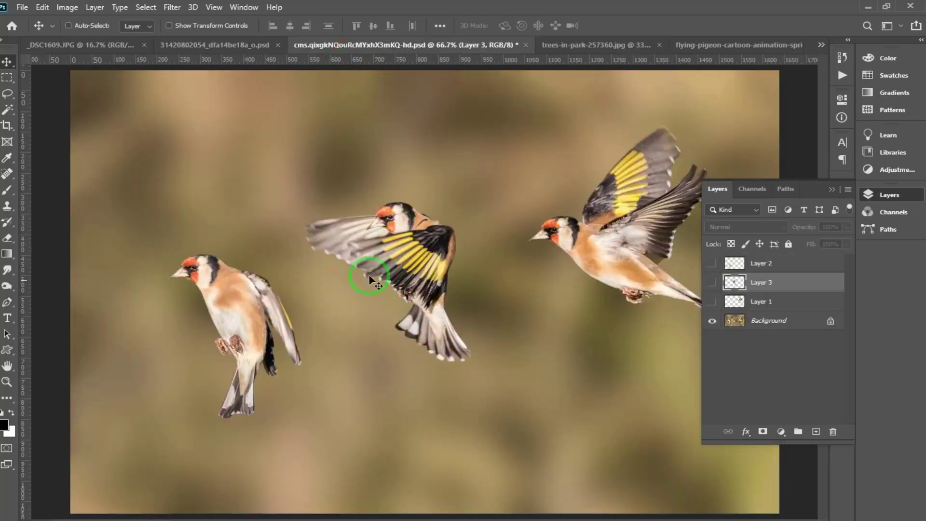
left_click(712, 301)
left_click(712, 283)
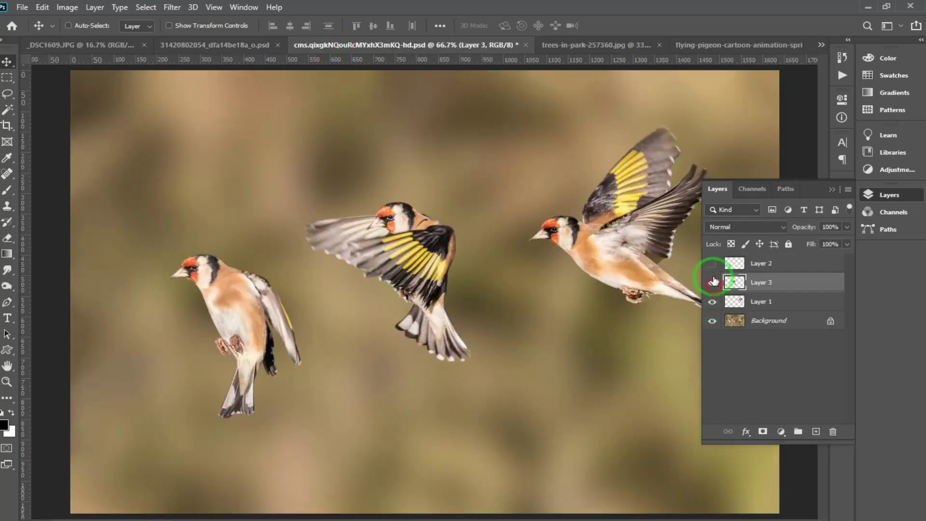
left_click(712, 263)
left_click_drag(284, 319, 205, 229)
left_click_drag(236, 309, 181, 276)
left_click(762, 301)
left_click_drag(615, 239, 531, 208)
- Compare with the park composite, then rearrange the goldfinches further, picking layers with Ctrl
left_click(584, 44)
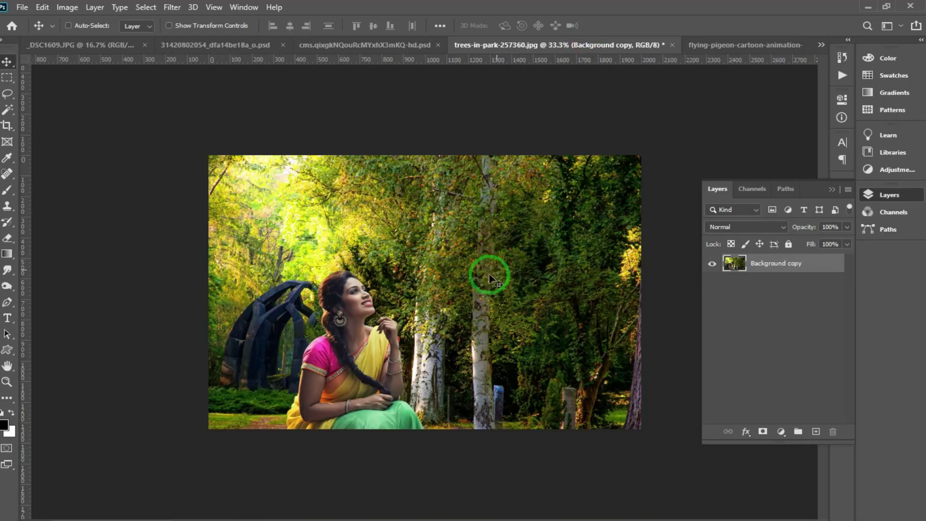
left_click(377, 45)
left_click_drag(228, 288, 232, 201)
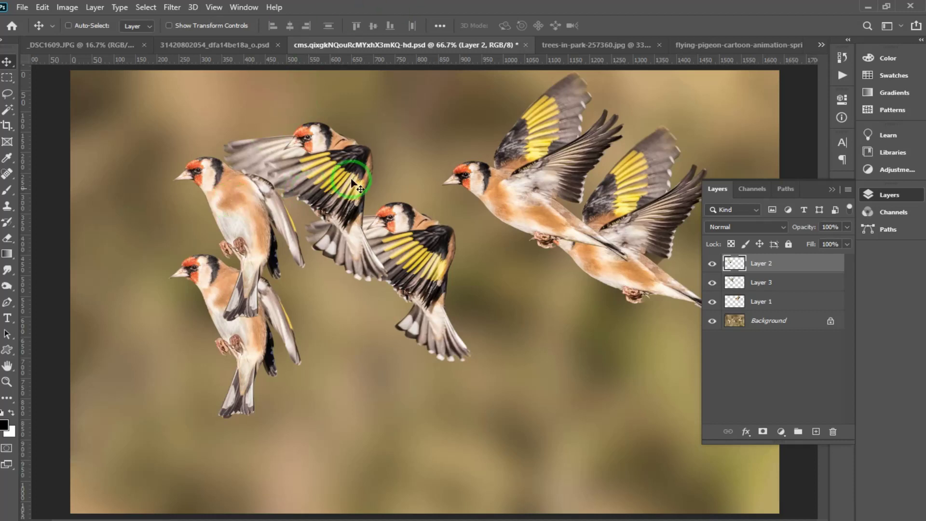
left_click_drag(238, 198, 167, 152)
left_click_drag(347, 167, 320, 123)
key("ctrl")
left_click_drag(489, 182, 484, 145)
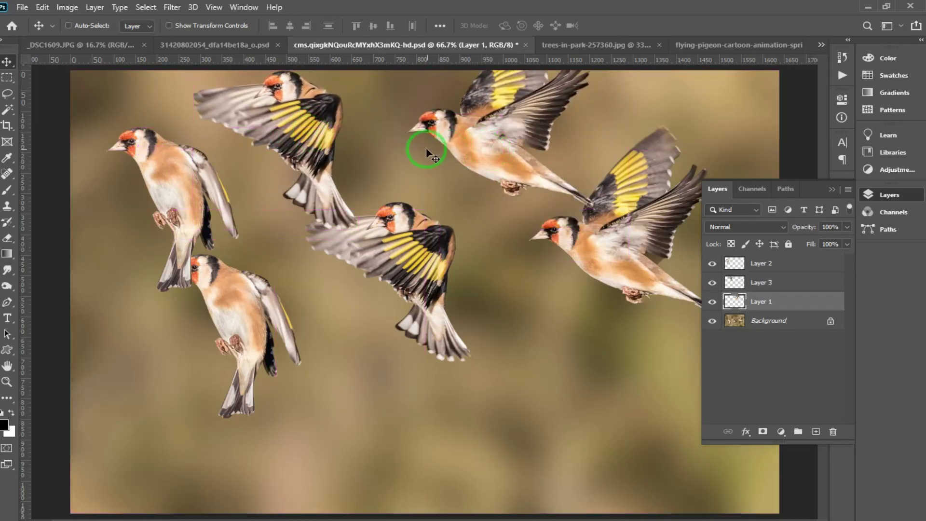
left_click_drag(214, 179, 169, 177)
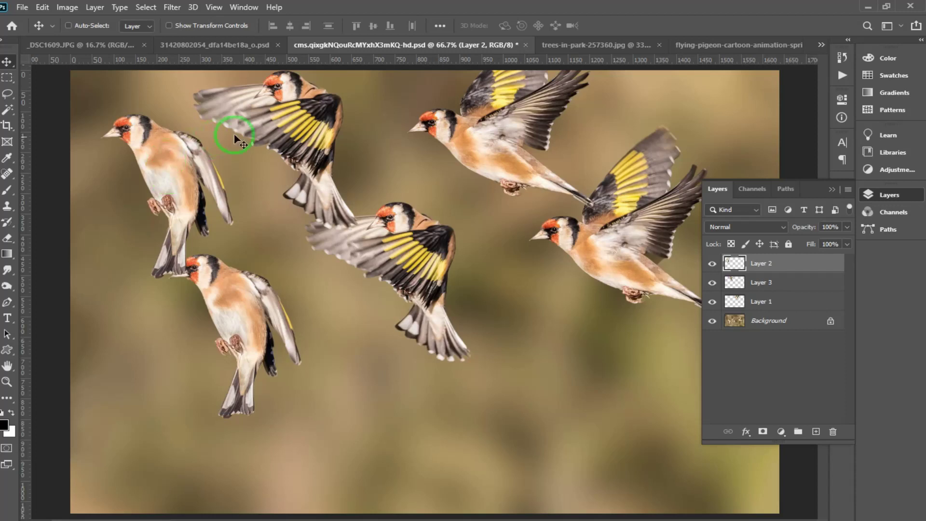
- Reposition the Layer 3, 2 and 1 birds and bring Layer 1 to the top of the stack
right_click(308, 123)
left_click(333, 127)
left_click_drag(333, 128, 327, 154)
right_click(162, 156)
left_click(186, 161)
left_click_drag(155, 160, 306, 140)
left_click_drag(454, 139, 347, 134)
key("ctrl+shift+bracketright")
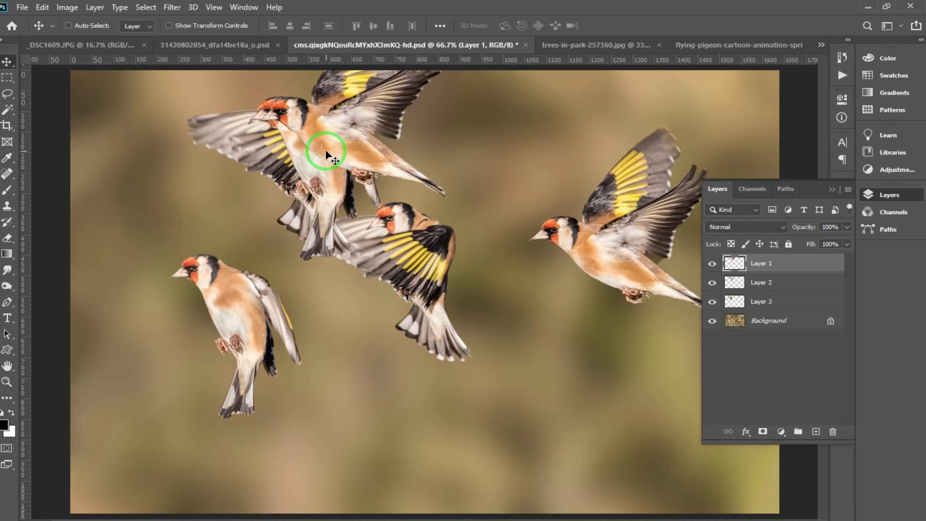
- Make a new copy of the Layer 2 bird and move the Layer 3 bird 272 px left
left_click_drag(300, 152, 158, 177)
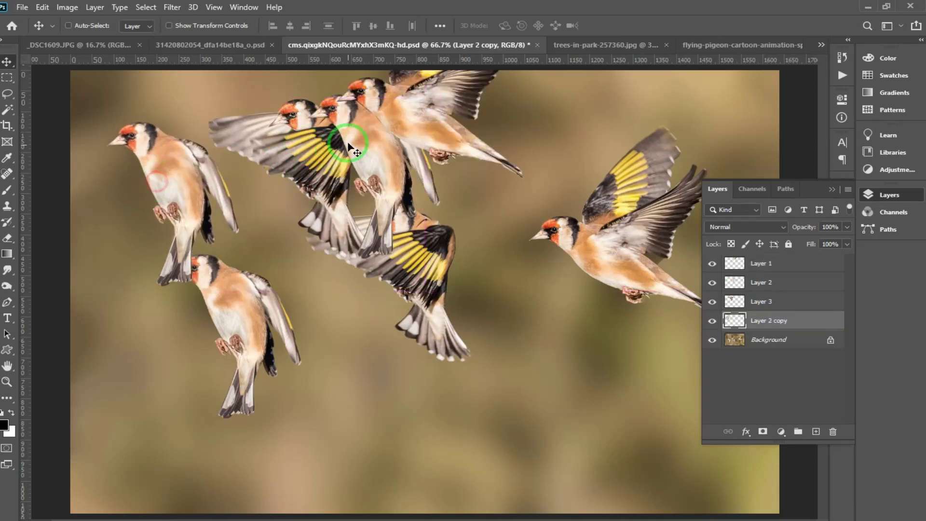
right_click(304, 134)
left_click(320, 128)
left_click_drag(315, 141, 228, 155)
- Fade Layer 3 to 17% opacity, zoom in, and move it toward the perched bird
key("z")
left_click(847, 225)
left_click_drag(845, 240, 797, 242)
left_click(270, 219)
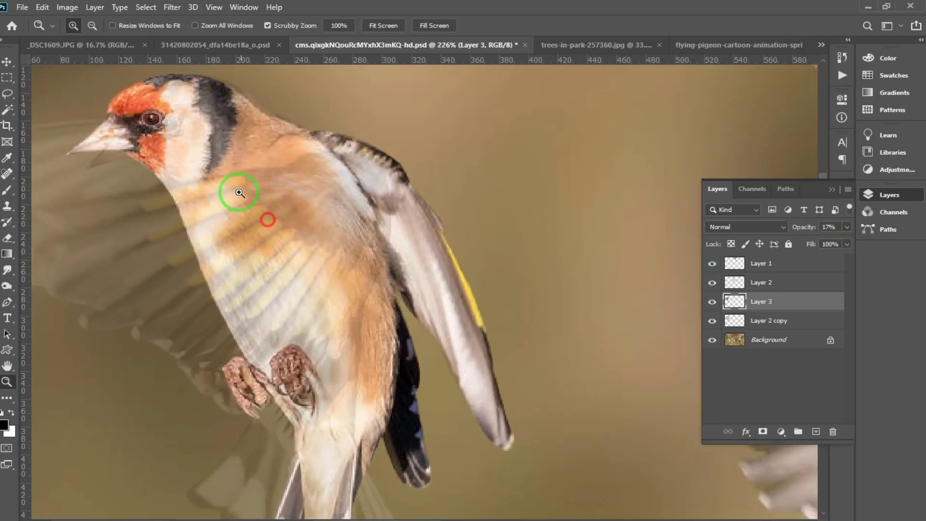
left_click_drag(238, 192, 330, 217)
key("v")
left_click_drag(306, 182, 286, 167)
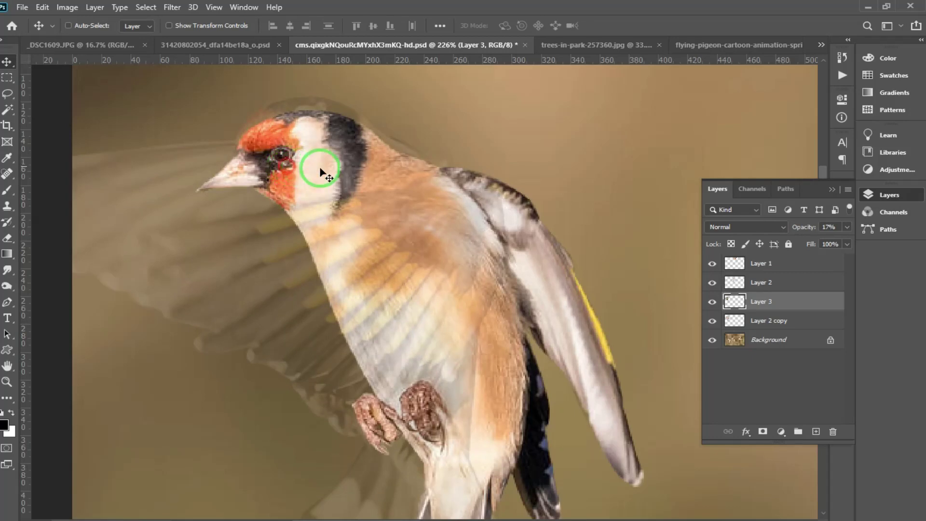
left_click_drag(412, 159, 414, 159)
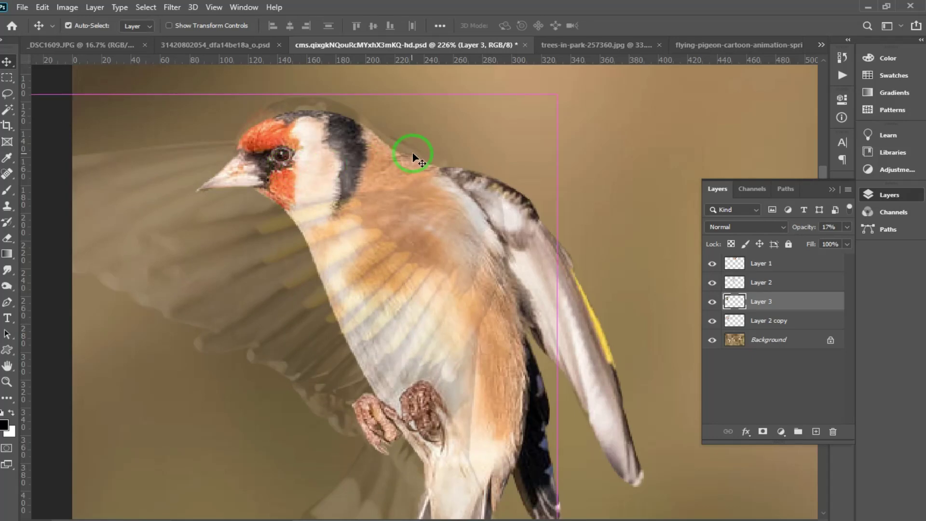
- Rotate and nudge Layer 3 onto the perched bird's body, then restore it to 100% opacity
key("ctrl+t")
left_click_drag(582, 98, 591, 104)
left_click_drag(420, 162, 413, 167)
left_click_drag(469, 92, 472, 87)
left_click_drag(391, 184, 366, 184)
key("Return")
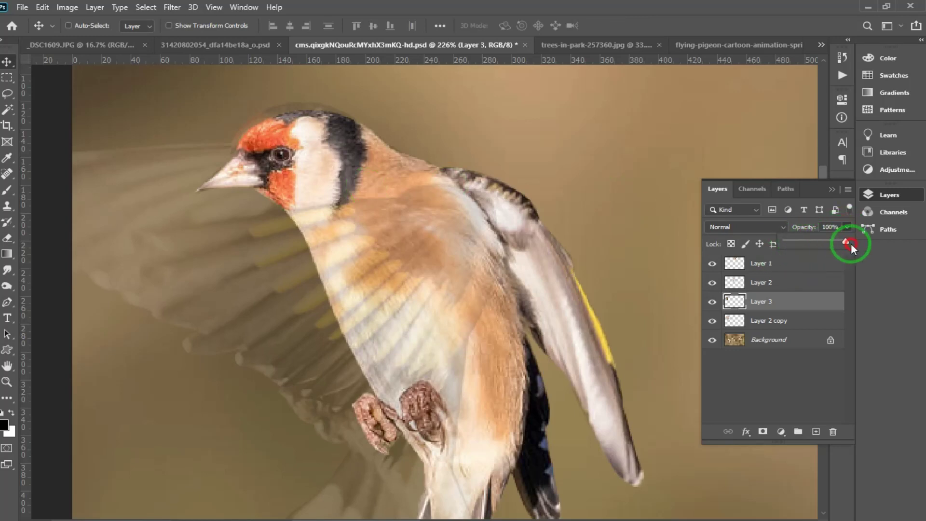
left_click_drag(851, 243, 915, 251)
scroll(598, 240, "down", 4)
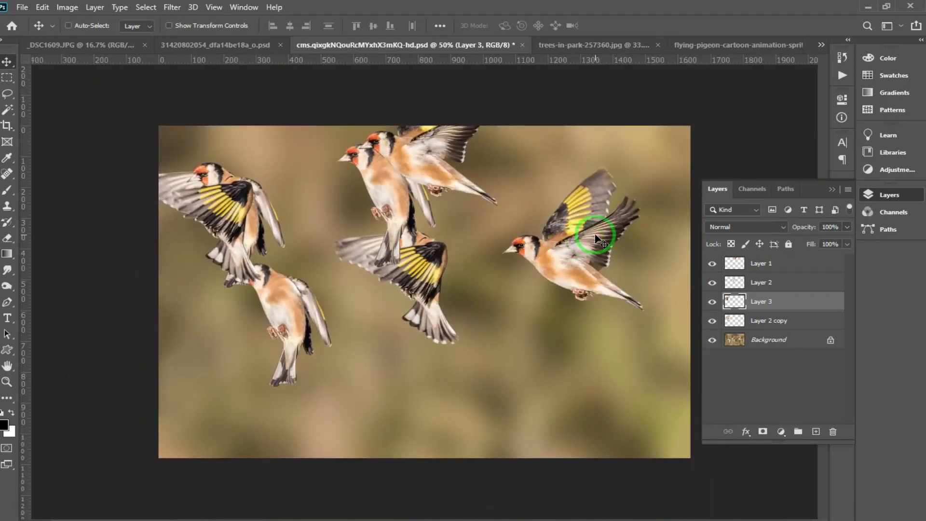
- Select Layer 2's bird and place it over the perched bird
right_click(384, 168)
left_click(408, 183)
left_click_drag(378, 188, 323, 214)
key("z")
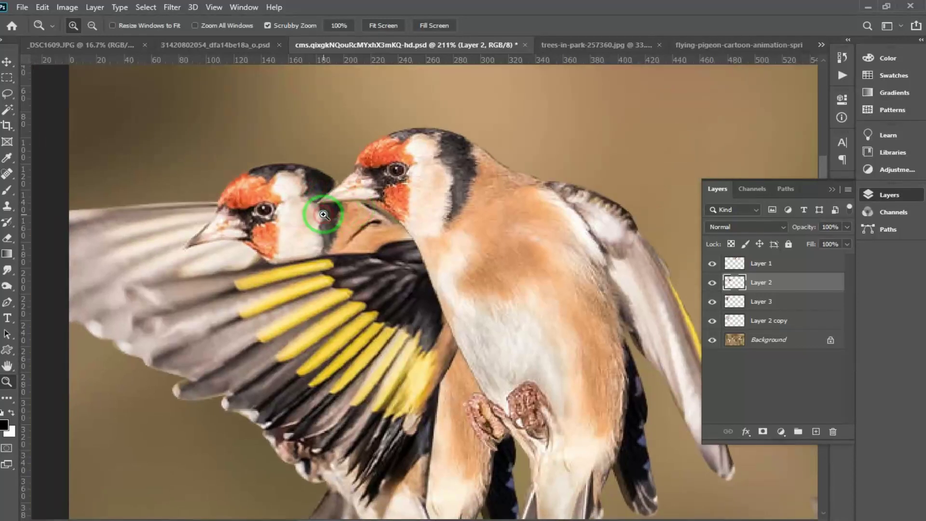
key("v")
left_click_drag(414, 209, 318, 248)
- Rotate Layer 2 to −2.50° and nudge it into alignment with the stacked bird
key("ctrl+t")
left_click_drag(423, 125, 414, 118)
left_click_drag(357, 230, 364, 224)
left_click_drag(376, 145, 380, 134)
left_click_drag(355, 230, 354, 231)
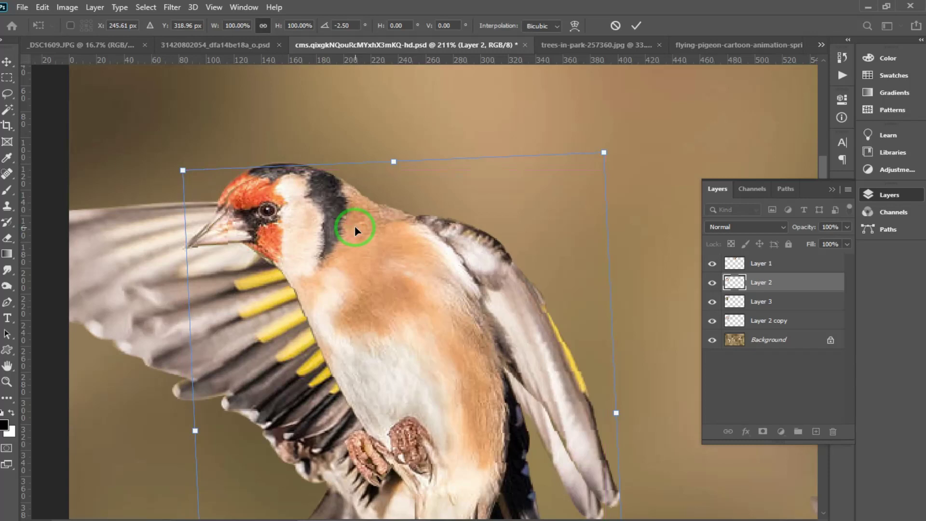
key("Left")
key("Up")
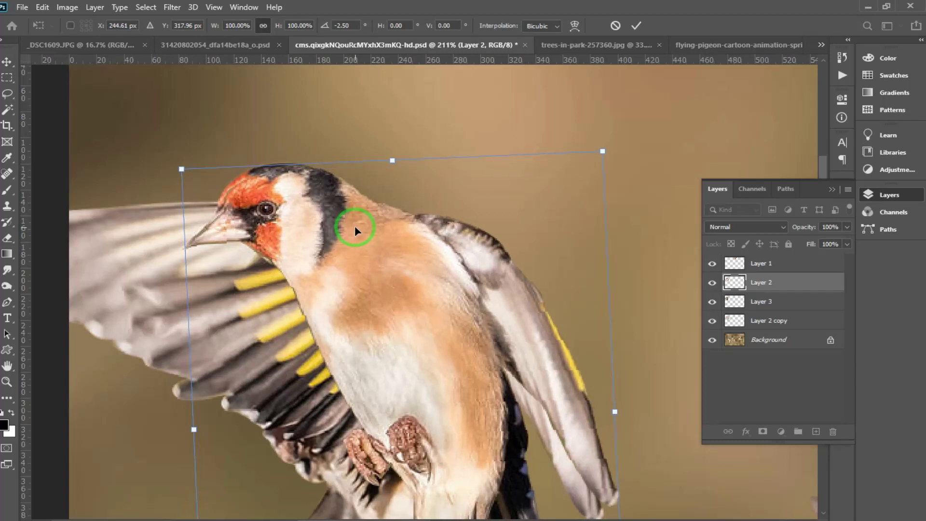
key("Return")
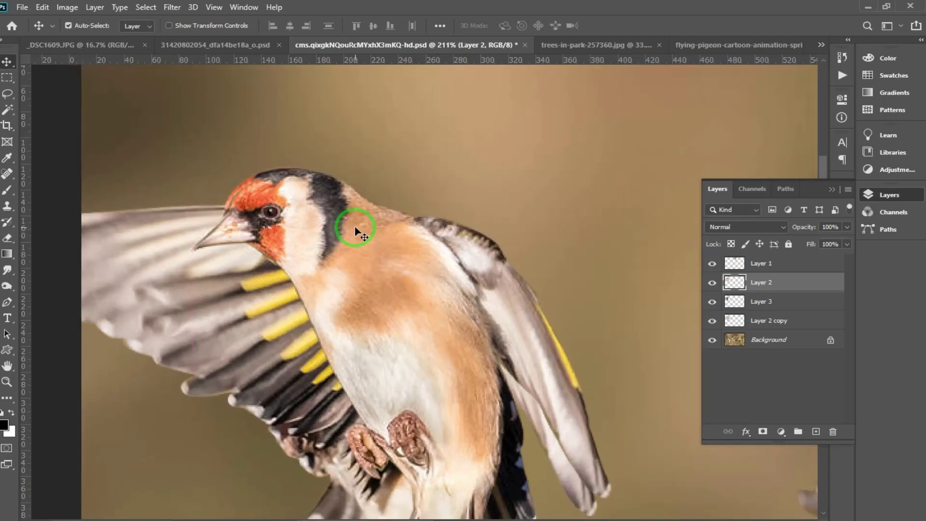
key("ctrl+0")
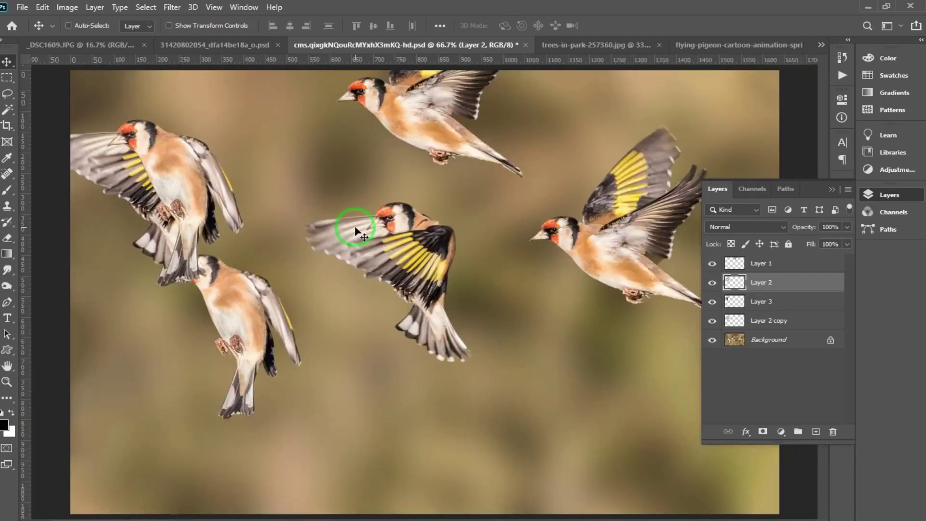
- Move the Layer 1 bird onto the stack, lining its head up with the others
right_click(418, 108)
left_click(428, 117)
left_click_drag(431, 112, 338, 149)
key("z")
left_click_drag(140, 131, 254, 192)
key("v")
left_click_drag(726, 113, 223, 157)
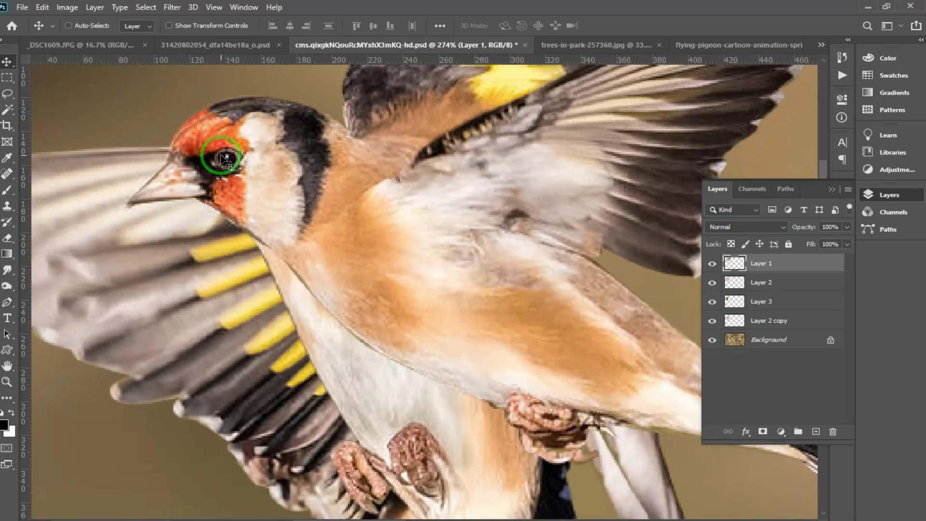
- Rotate Layer 1 by −0.71° and nudge it into final alignment
key("ctrl+t")
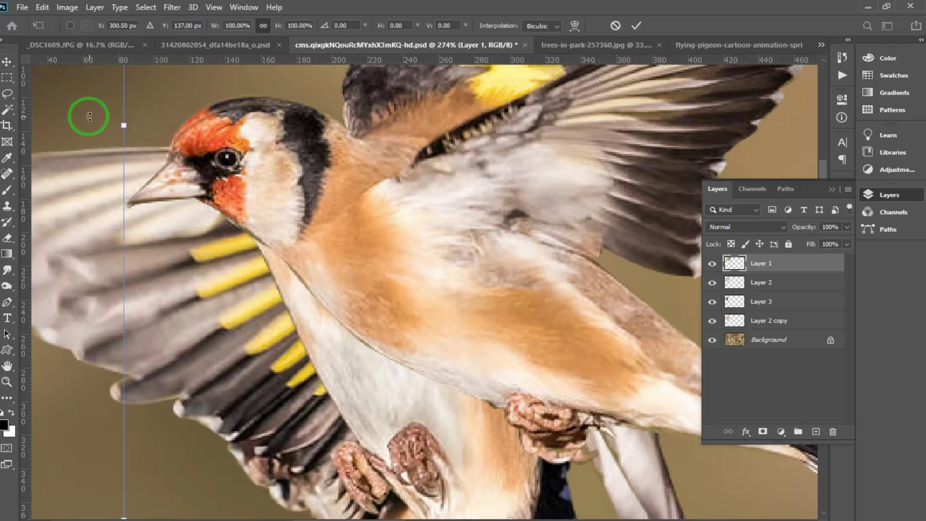
left_click_drag(87, 115, 80, 122)
left_click_drag(223, 183, 224, 189)
key("Return")
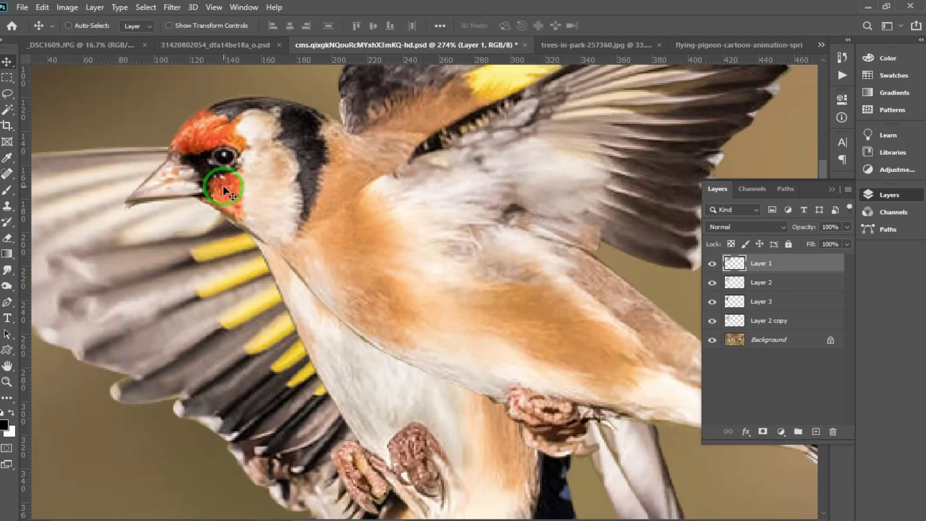
key("ctrl+0")
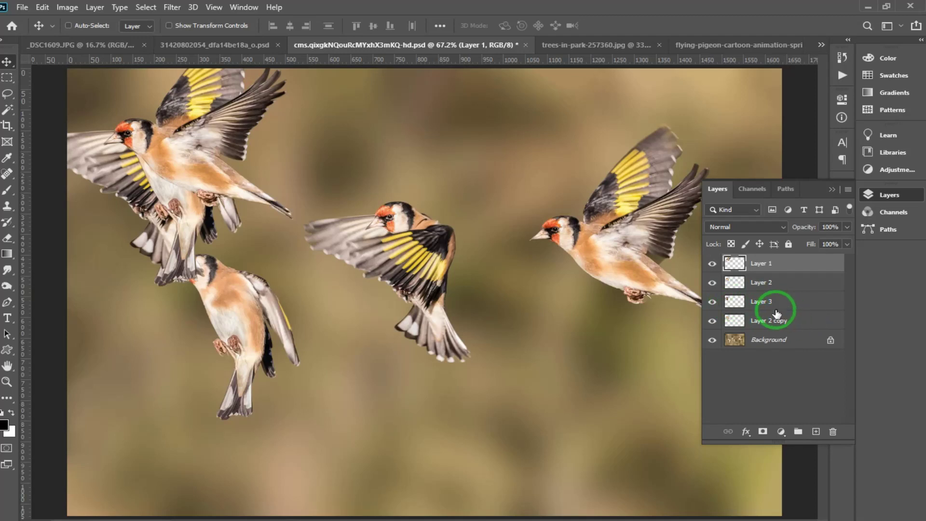
- Carry all four bird layers into the trees-in-park document
left_click(759, 323, "shift")
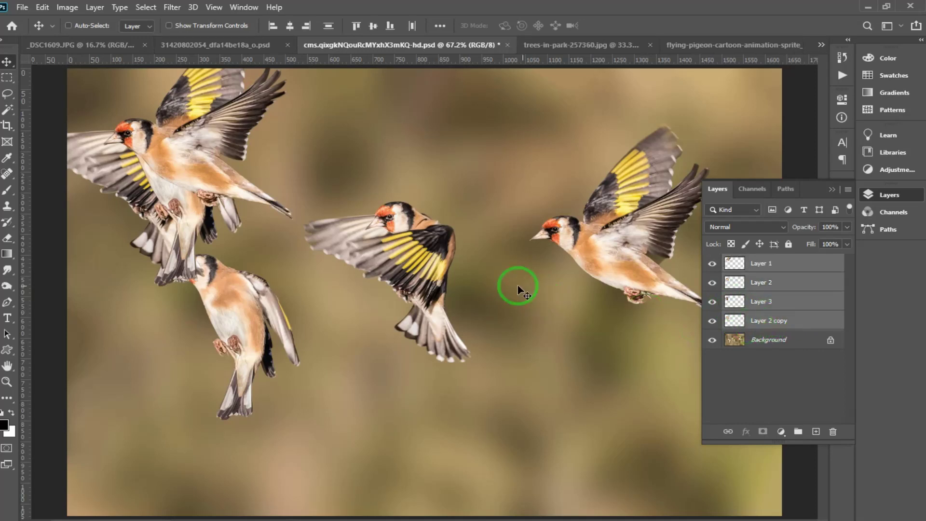
left_click_drag(554, 164, 556, 59)
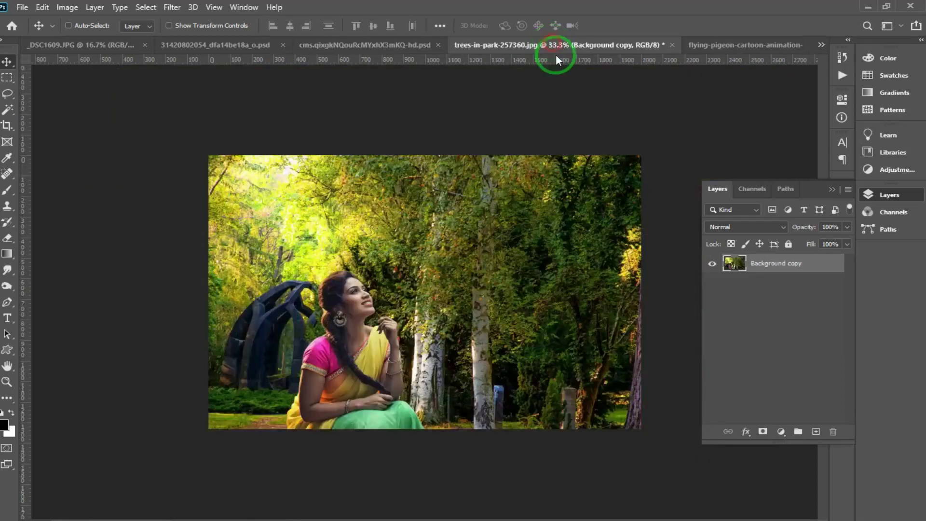
left_click_drag(496, 257, 574, 224)
- Shrink the stacked goldfinch and move it among the trees, just above the woman's upward gaze
key("ctrl+t")
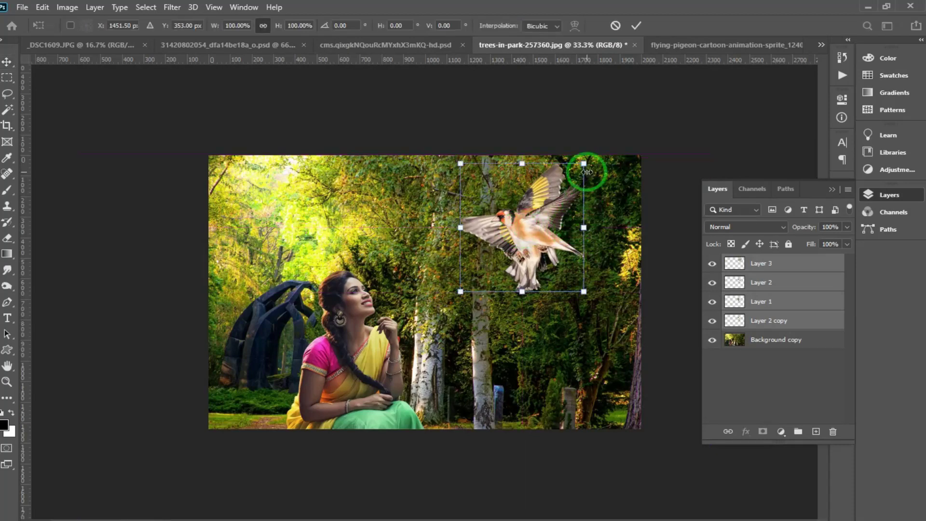
left_click_drag(584, 164, 570, 171)
key("Return")
scroll(502, 238, "up", 2)
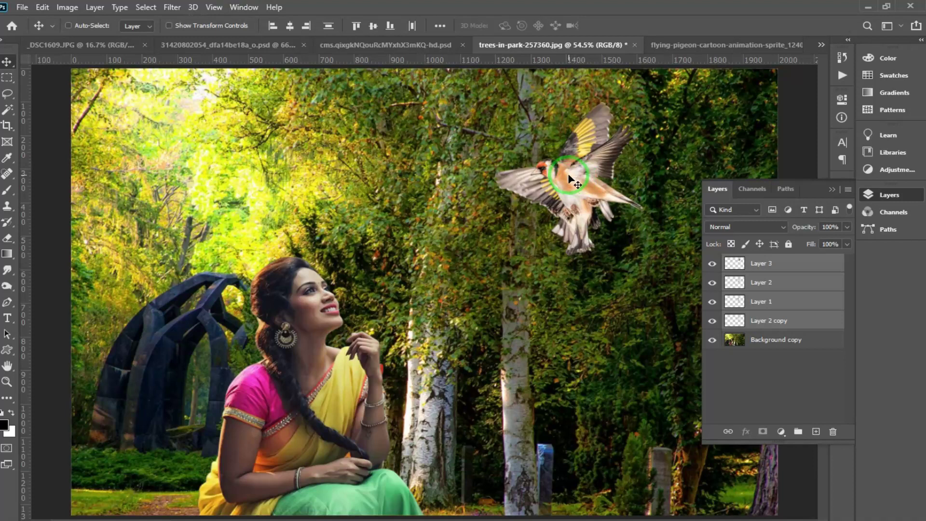
left_click_drag(553, 169, 536, 156)
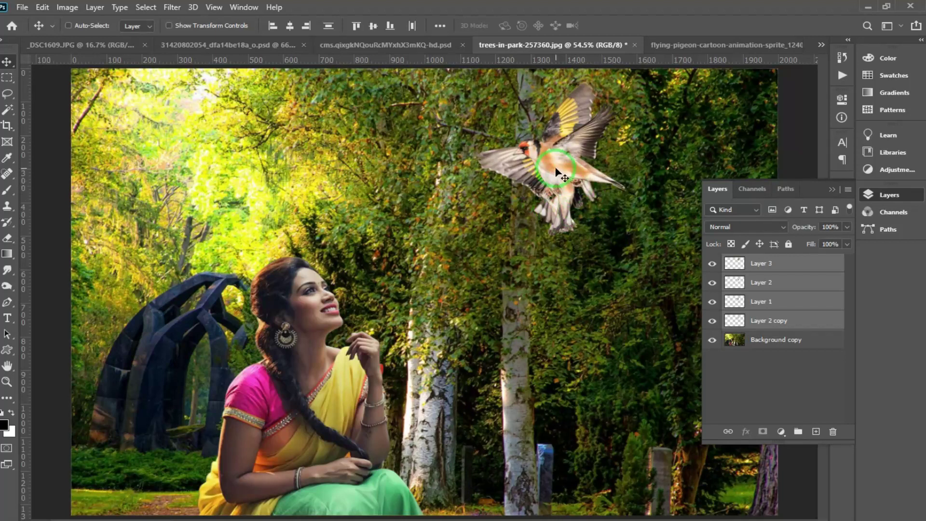
left_click(253, 7)
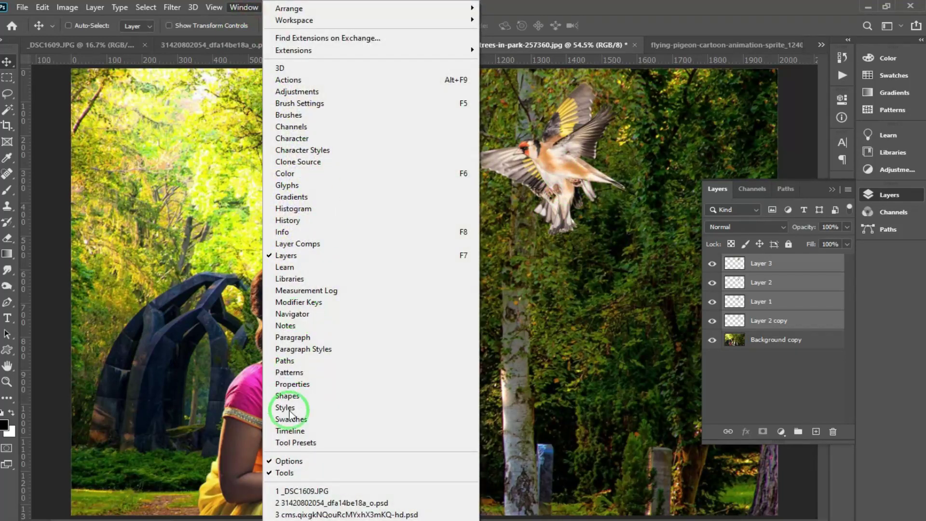
- Create a frame animation in the Timeline and hide the birds on Layers 1, 2 and 3
left_click(290, 431)
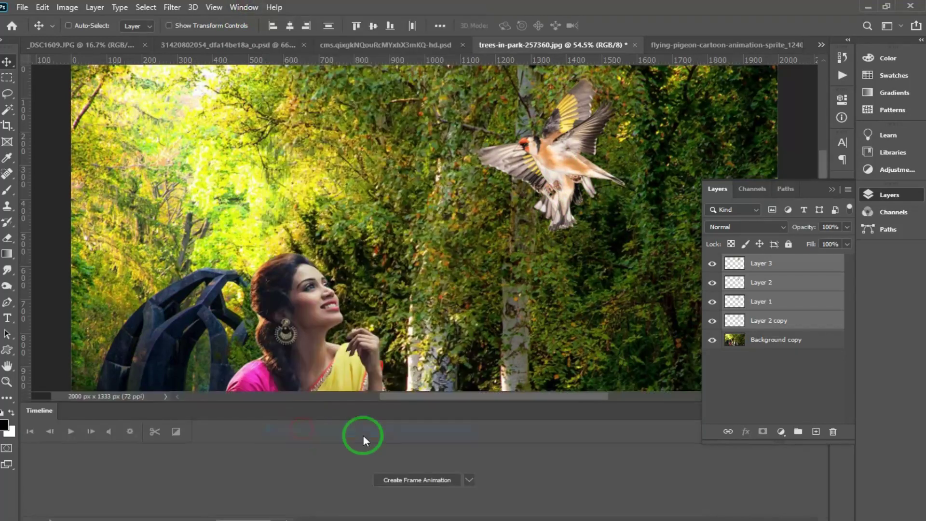
left_click(425, 481)
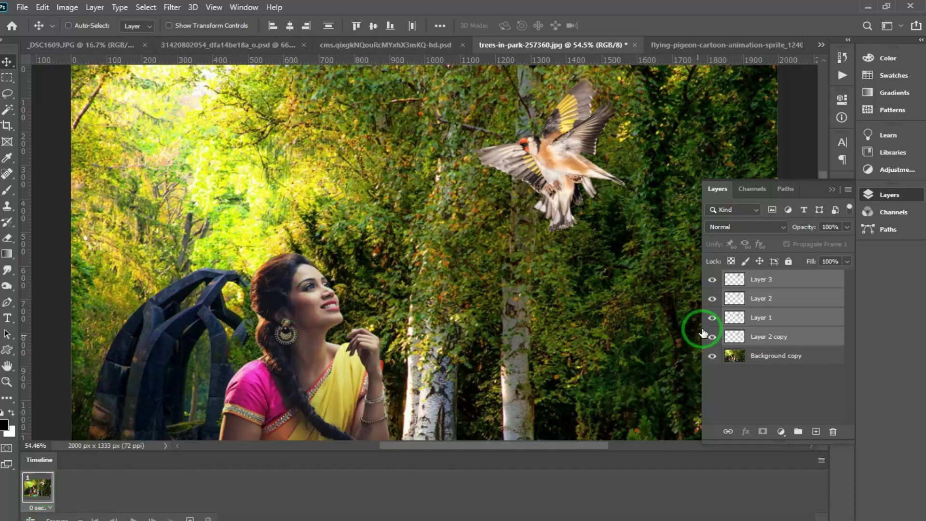
left_click(712, 318)
left_click(712, 298)
left_click(712, 280)
left_click(561, 169)
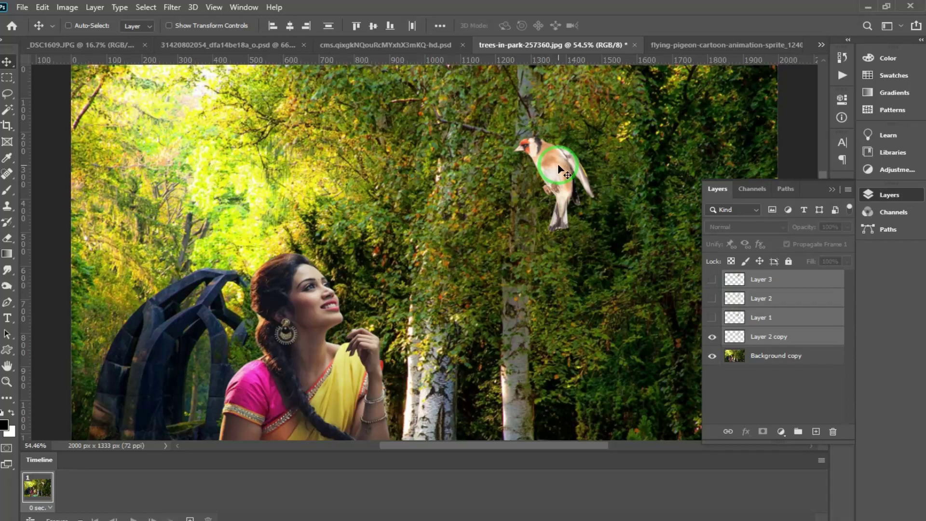
- Duplicate frame 1 to make a second animation frame
left_click(41, 489)
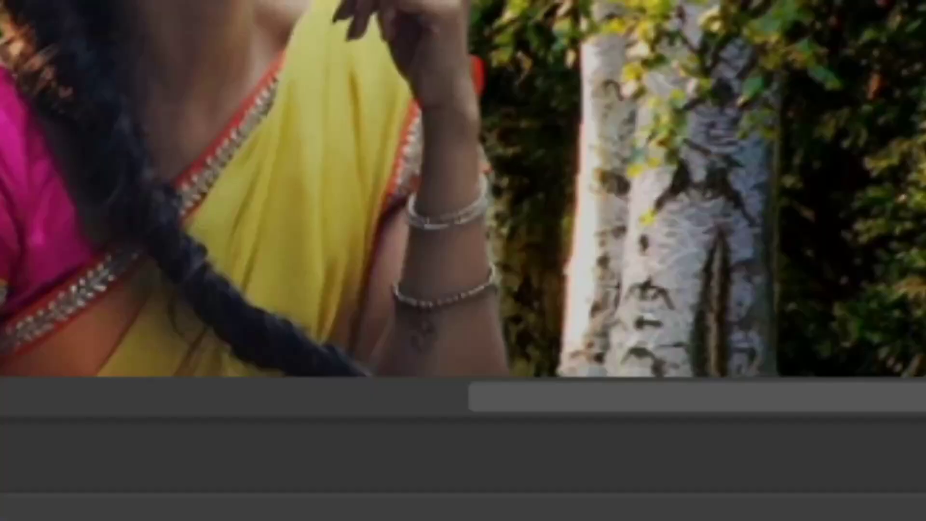
left_click(554, 299)
left_click(425, 431)
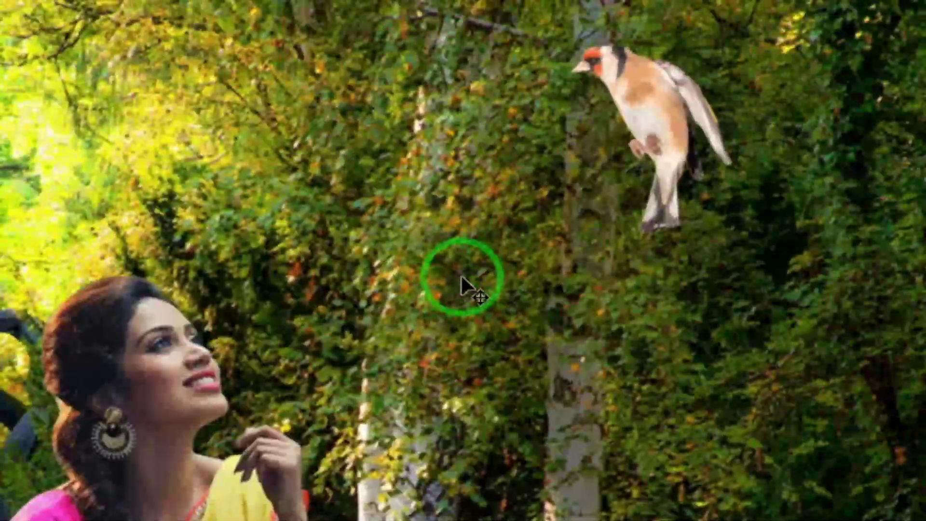
left_click(77, 435)
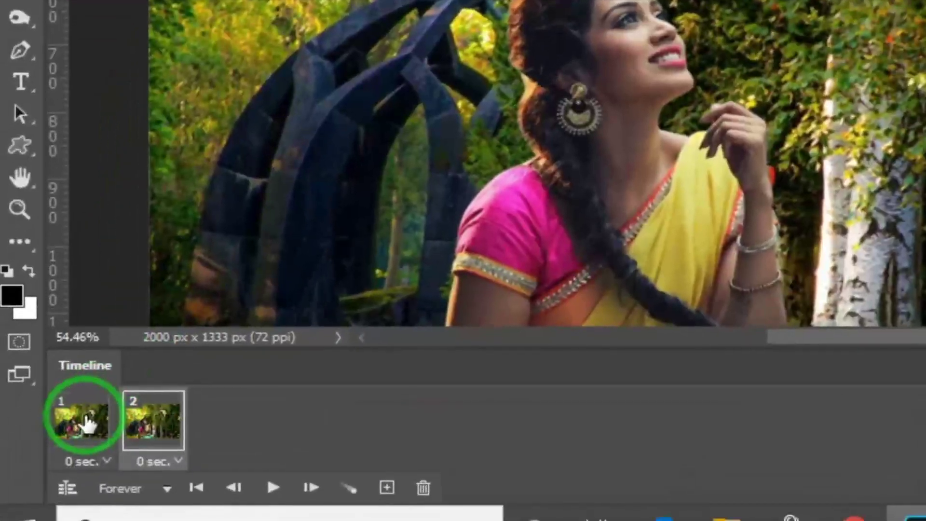
- Reposition the perched goldfinch on the tree in frame 1, and make frame 2 show the flying bird
left_click(88, 424)
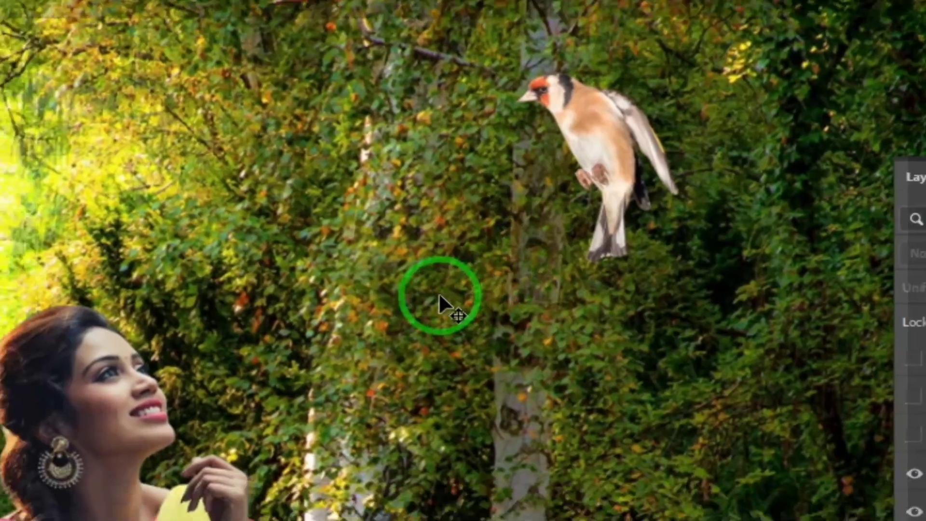
left_click_drag(430, 339, 429, 339)
left_click_drag(461, 274, 461, 274)
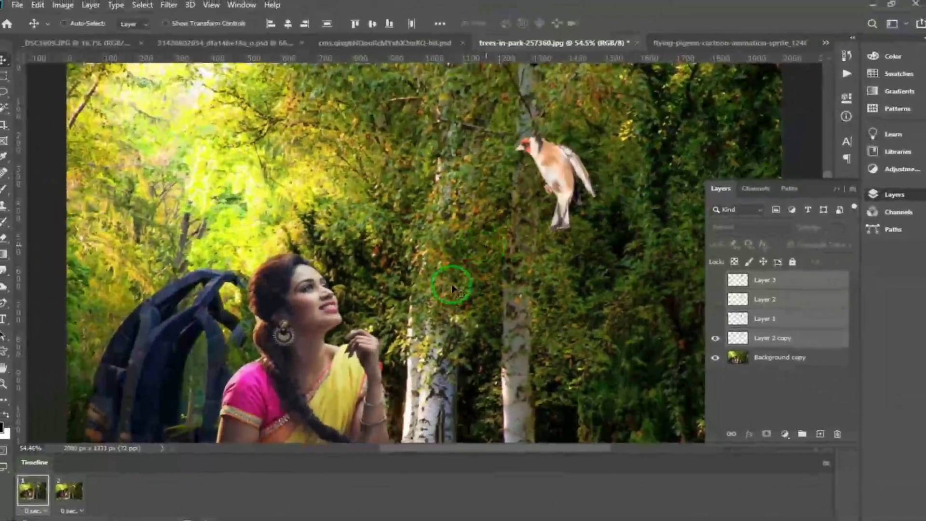
left_click(68, 491)
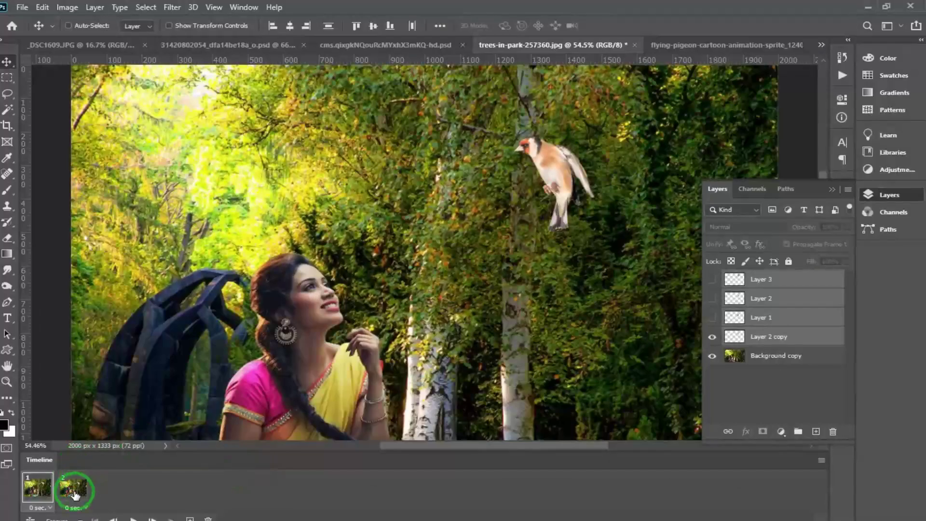
left_click(712, 336)
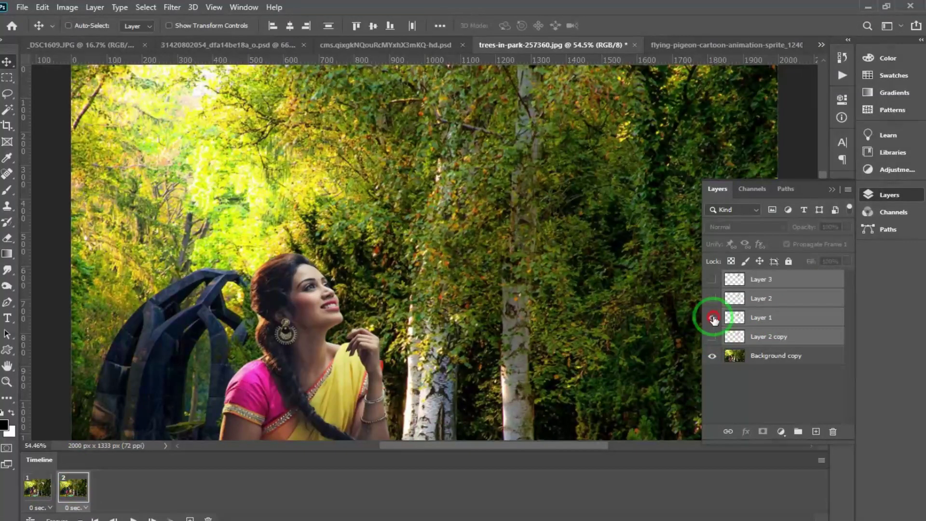
left_click(712, 317)
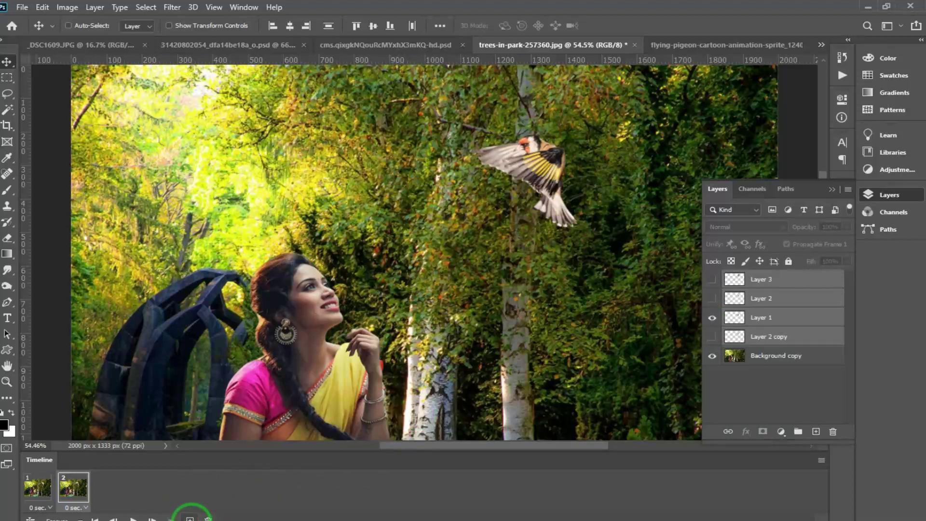
- Add frame 3 showing only the Layer 2 perched goldfinch
left_click(191, 519)
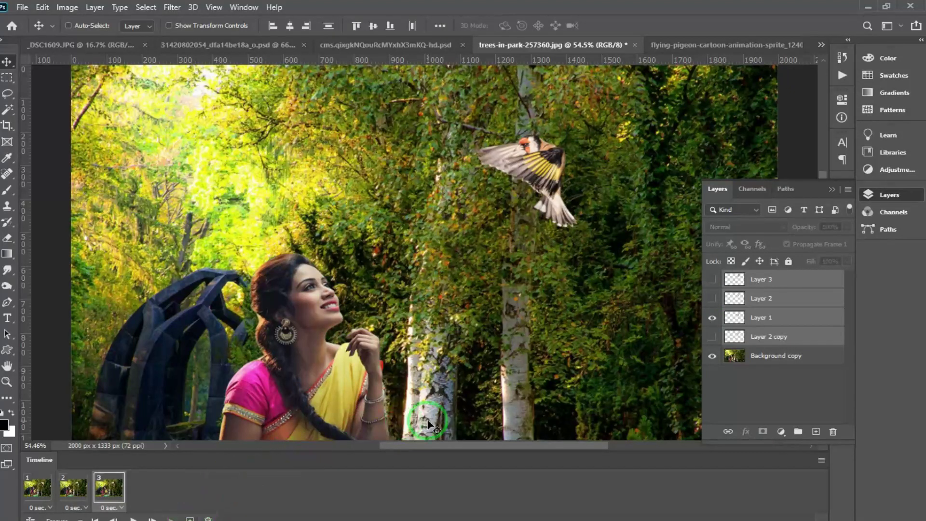
left_click(713, 320)
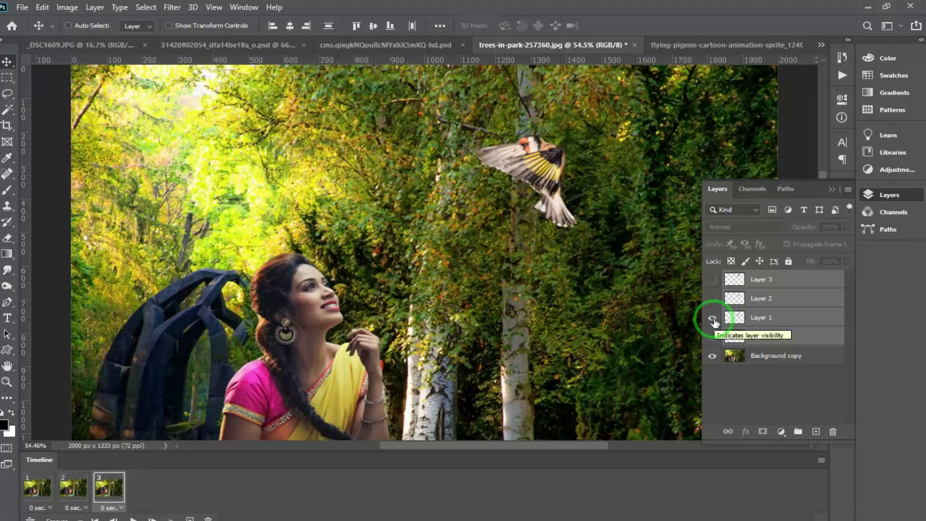
left_click(713, 319)
left_click(712, 299)
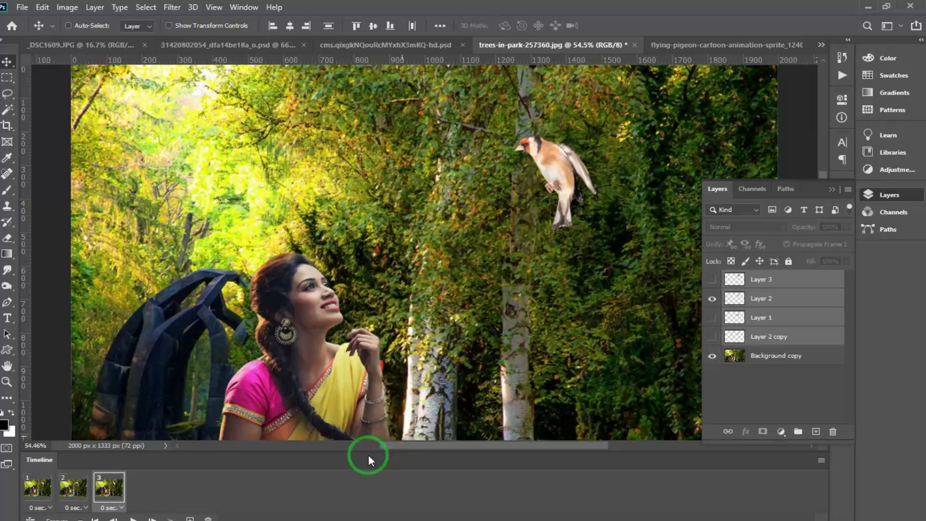
- Add frame 4 showing the Layer 3 wings-raised goldfinch and preview the playback
left_click(191, 519)
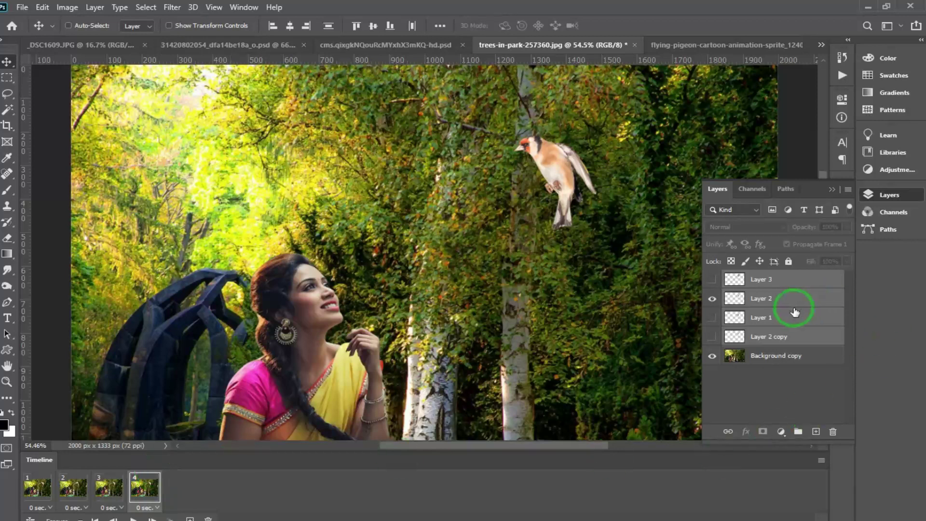
left_click(712, 280)
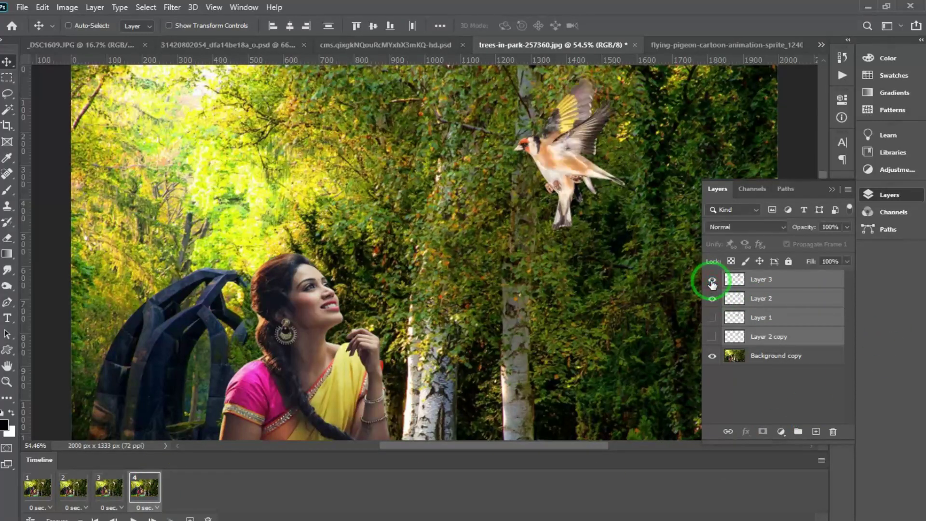
left_click(712, 299)
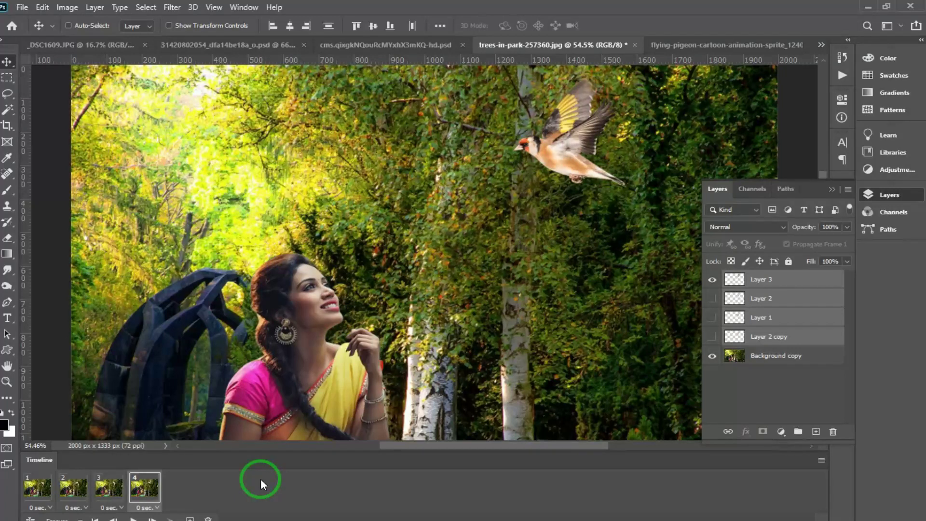
left_click(133, 519)
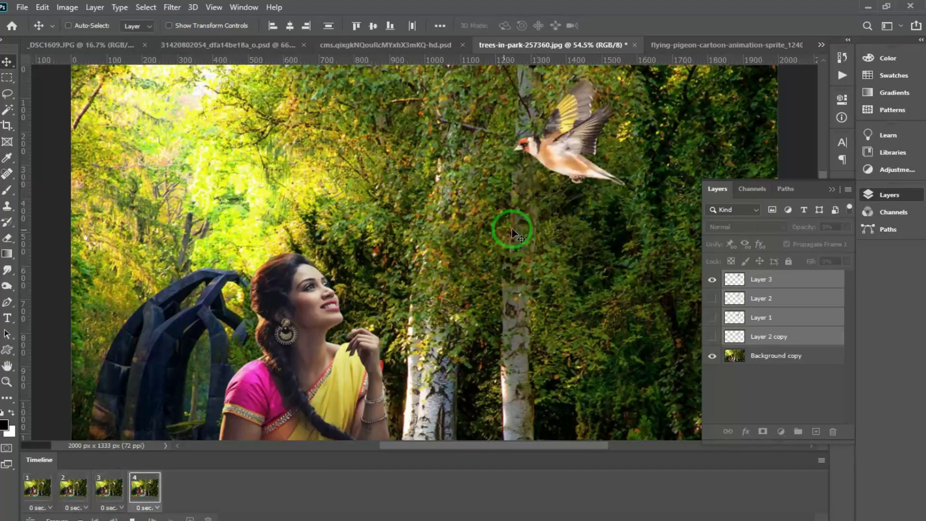
key("space")
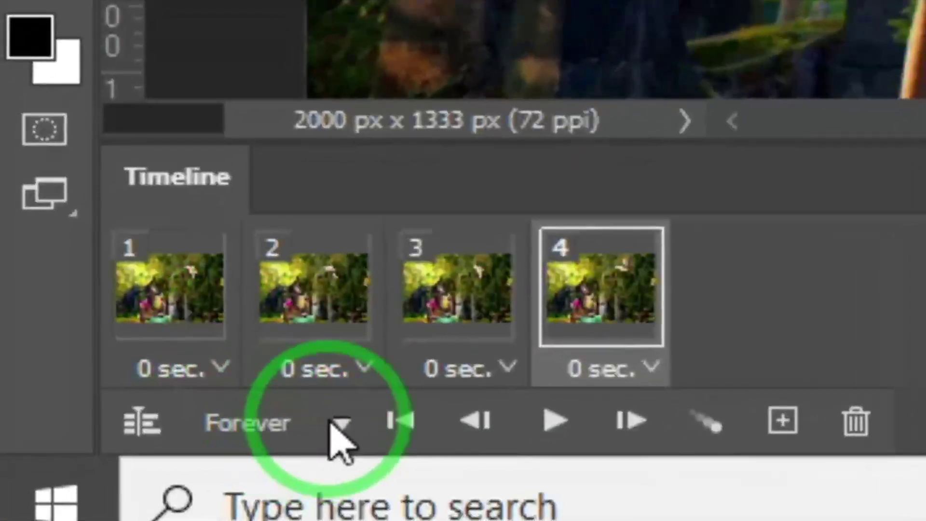
left_click(80, 519)
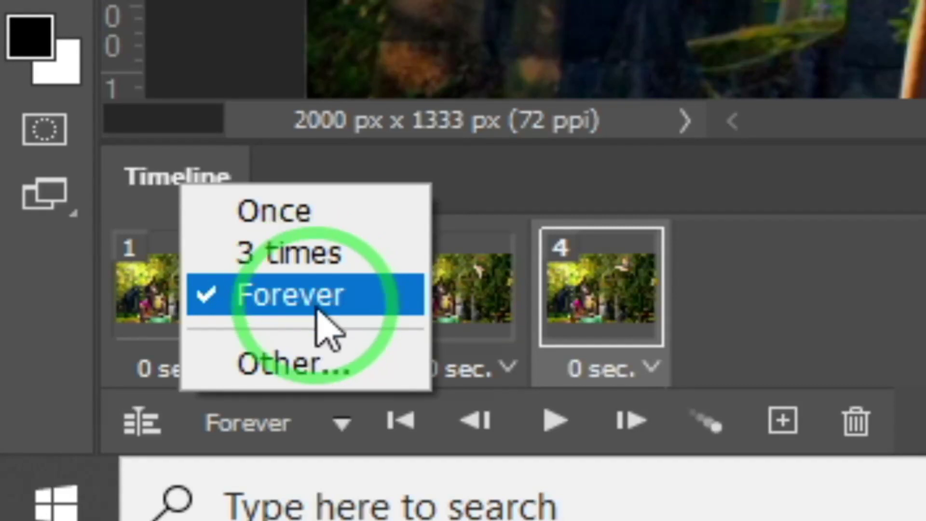
left_click(315, 302)
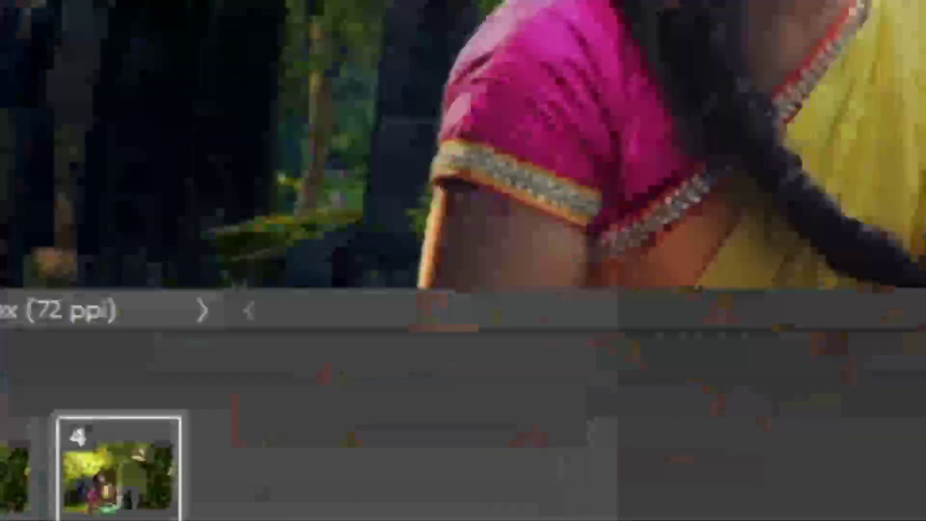
left_click(459, 432)
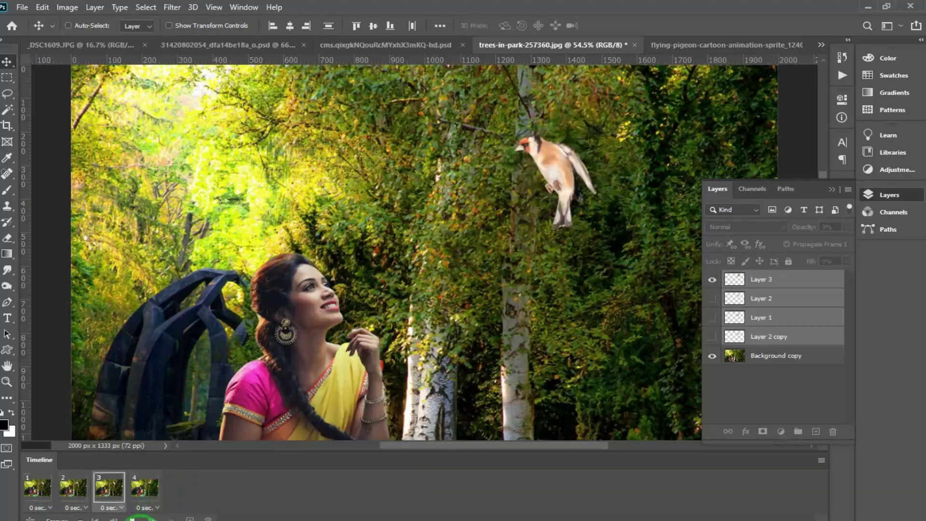
left_click(151, 491)
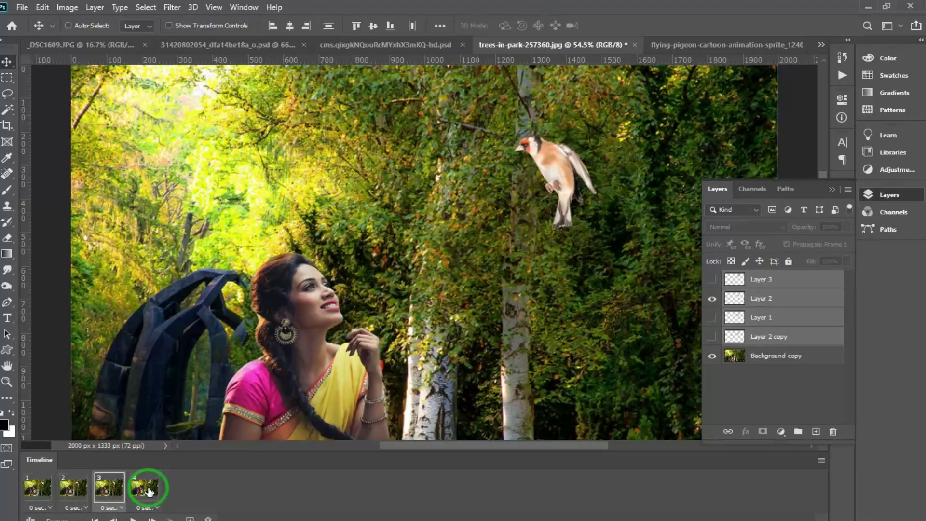
left_click(151, 492)
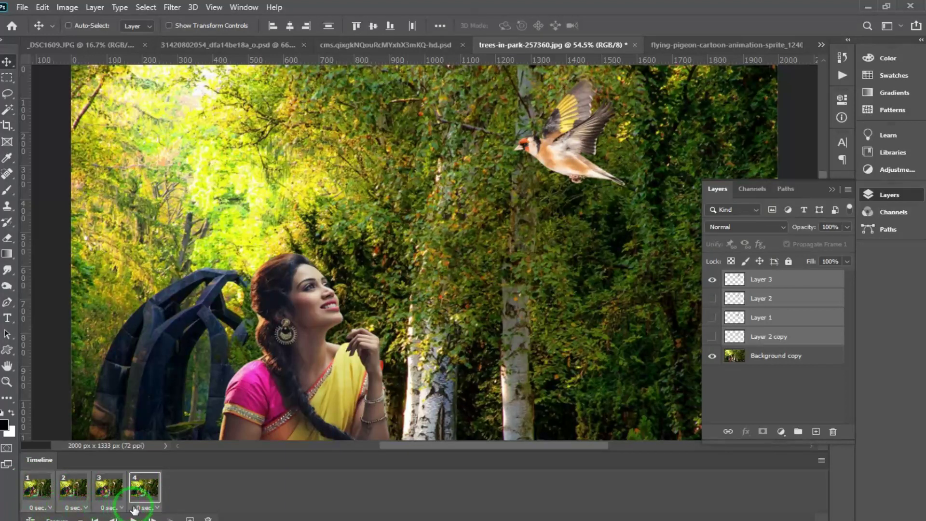
- Set every frame's delay to 0.2 seconds and preview the flapping speed
left_click(157, 508)
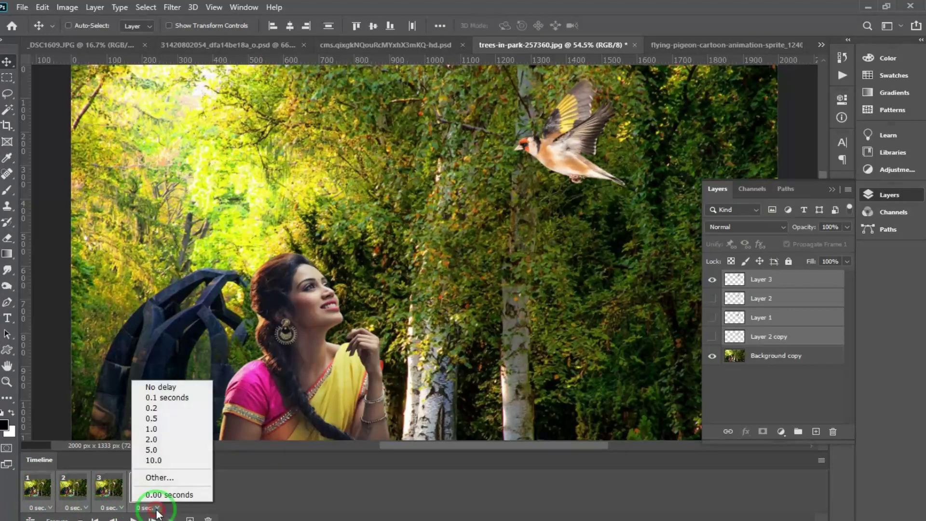
left_click(178, 410)
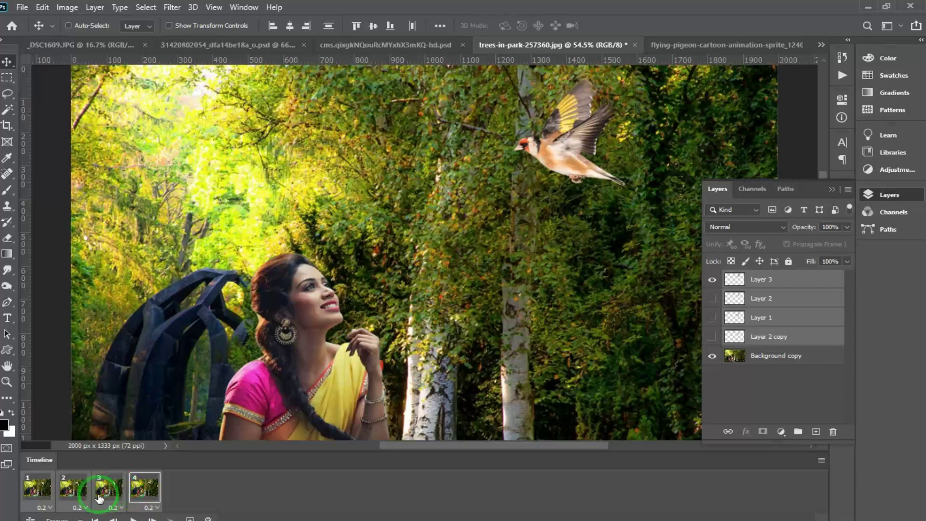
left_click(133, 519)
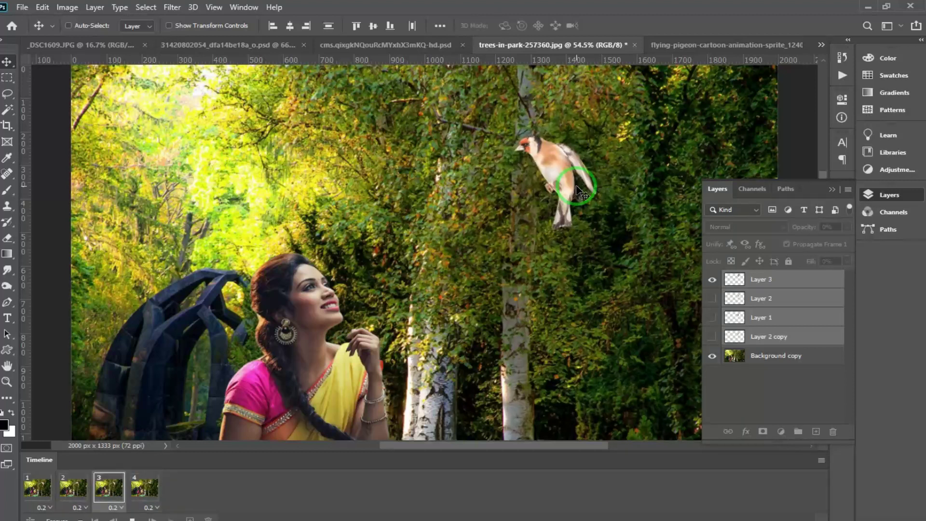
key("space")
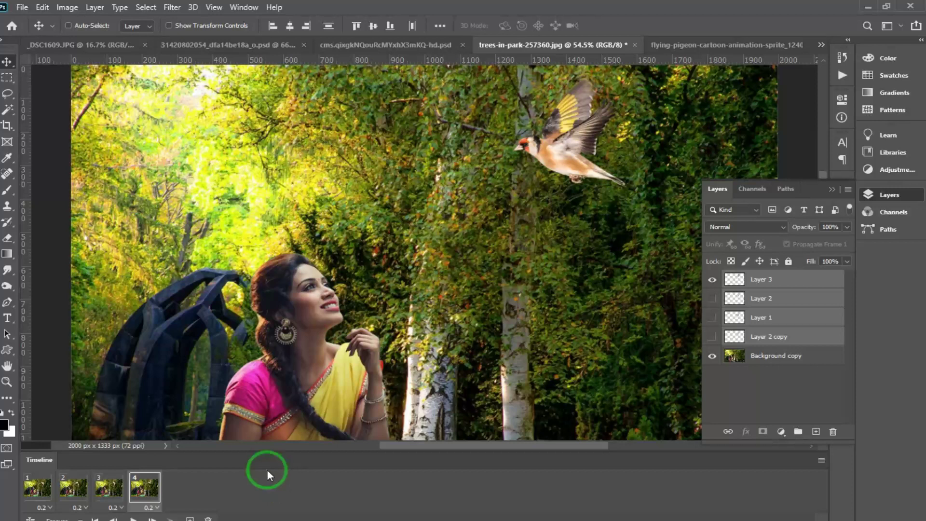
- From frame 4, add frame 5 with the perched goldfinch and frame 6 with the flying one
left_click(148, 491)
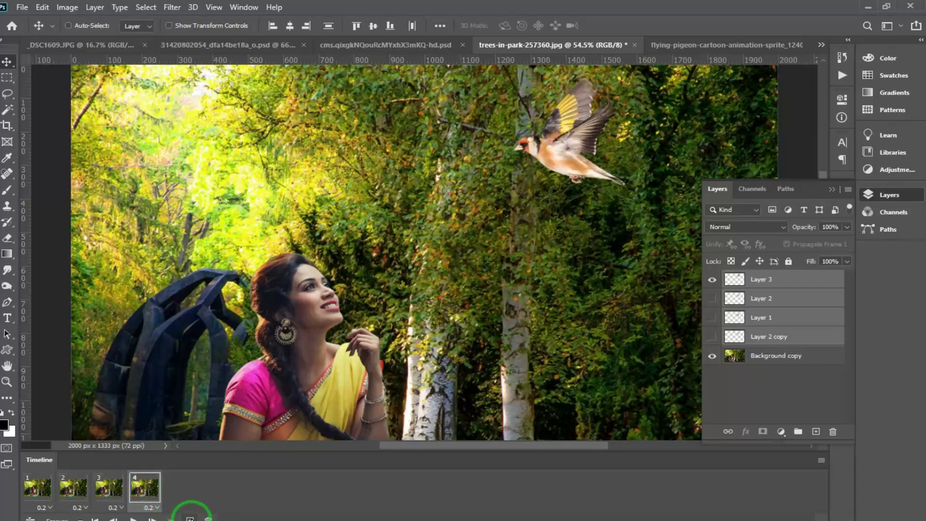
left_click(190, 519)
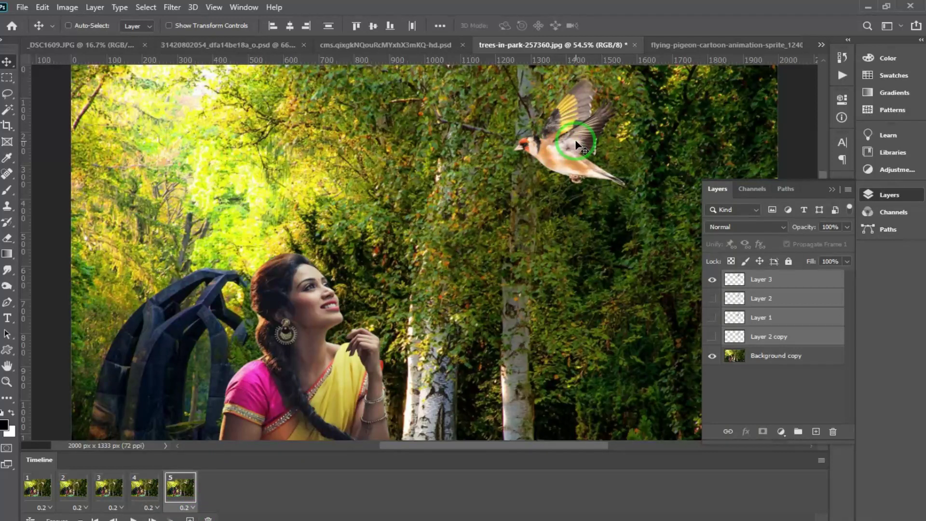
left_click(712, 280)
left_click(713, 299)
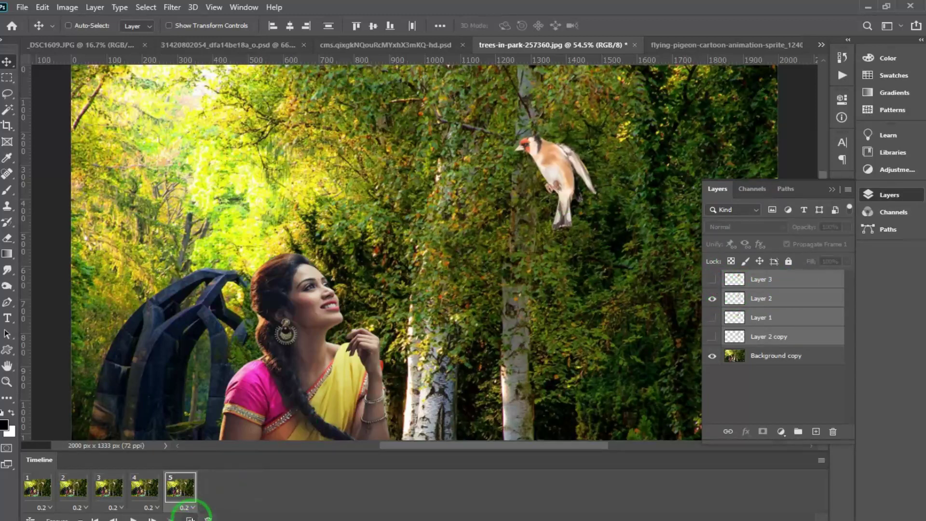
left_click(190, 519)
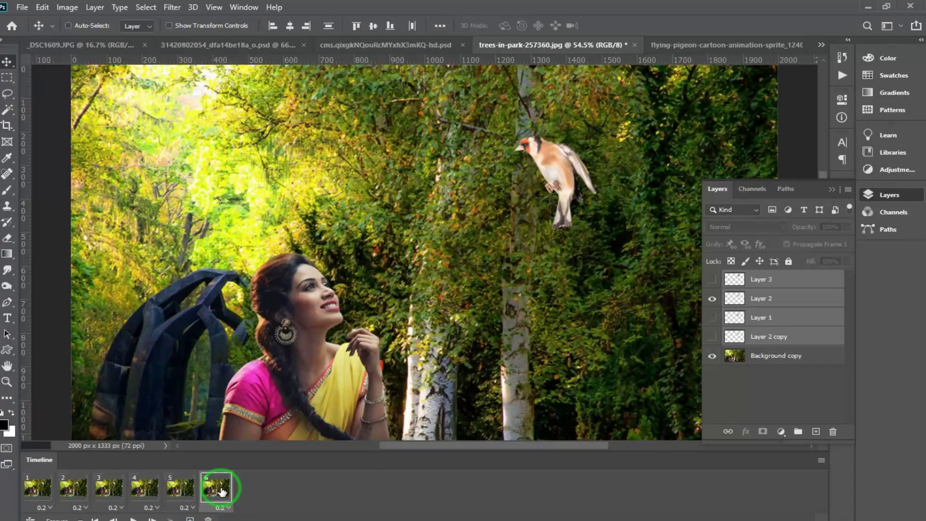
left_click(712, 298)
left_click(712, 318)
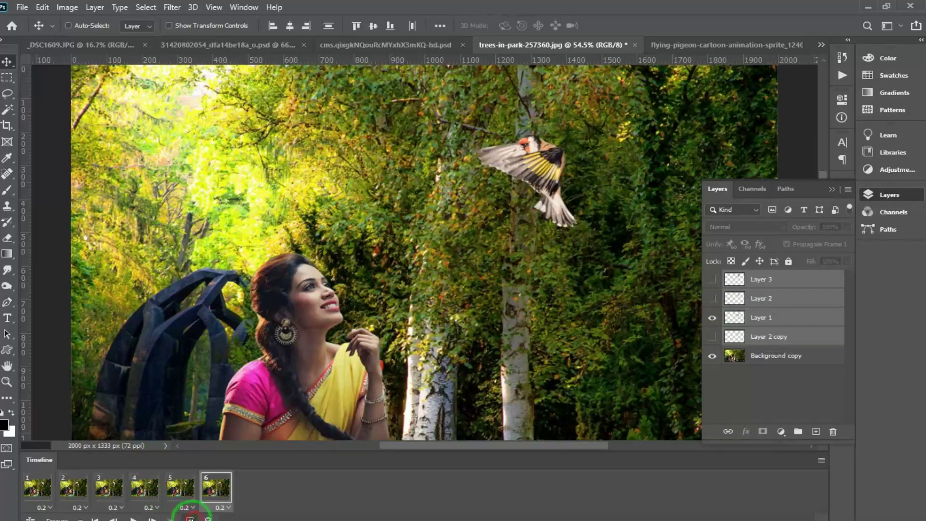
- Add frame 7 with the perched goldfinch and frame 8 with wings raised, then play the eight-frame animation
left_click(190, 518)
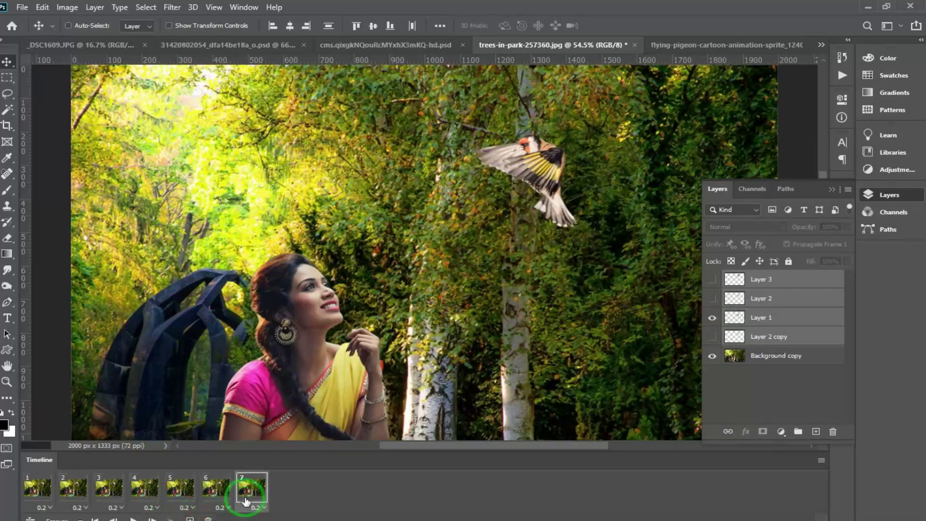
left_click(712, 318)
left_click(712, 299)
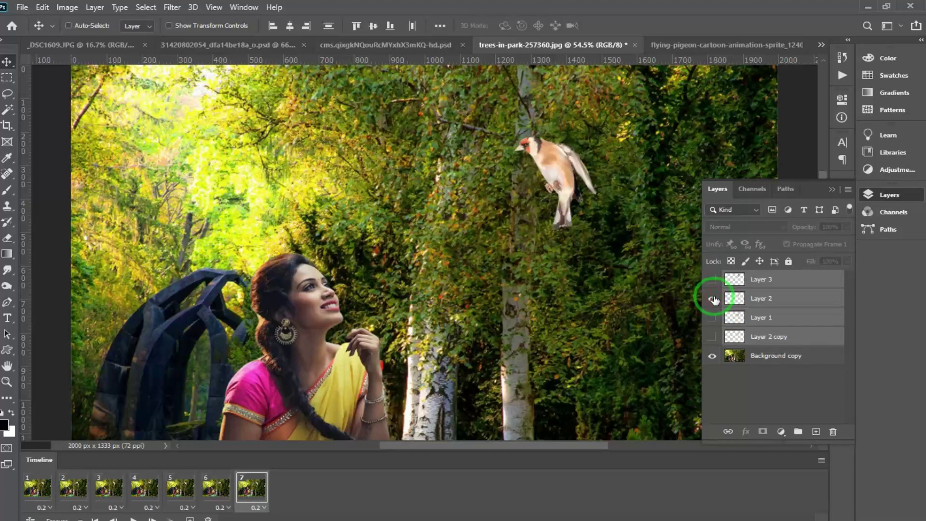
left_click(190, 517)
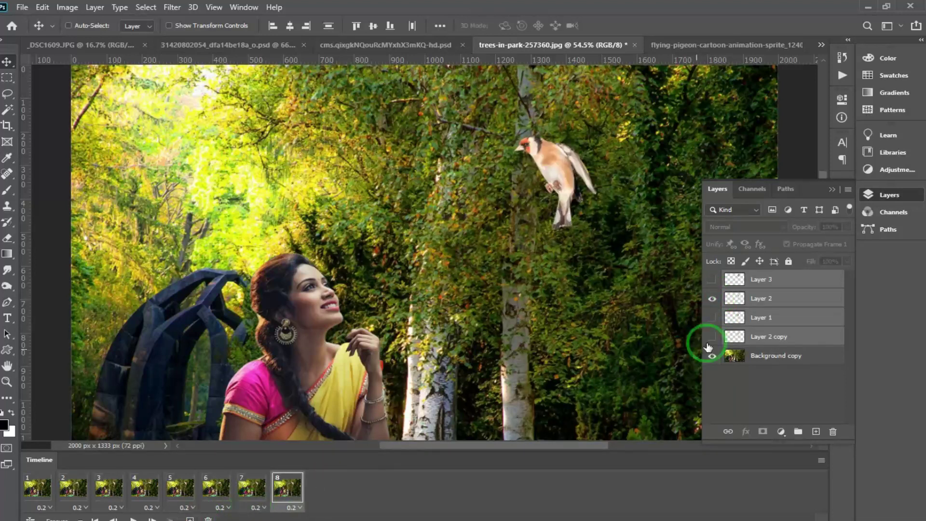
left_click(712, 298)
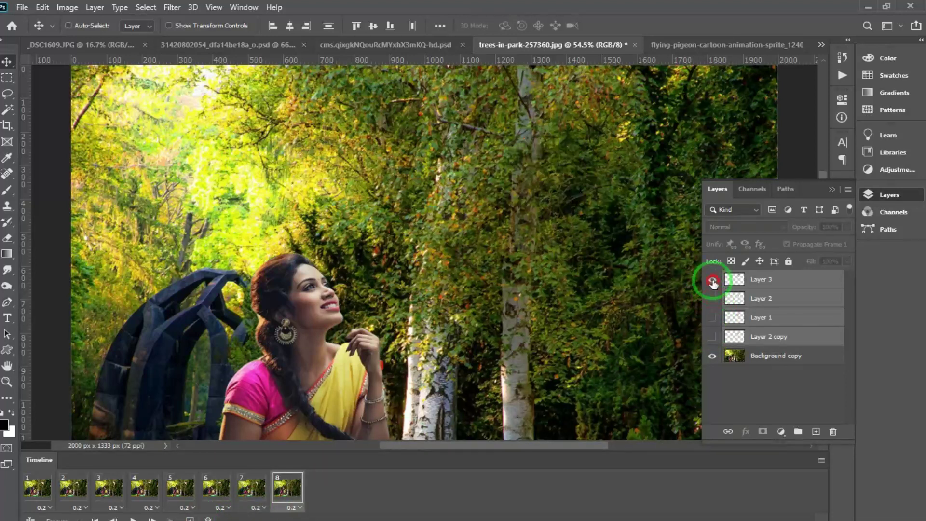
left_click(712, 280)
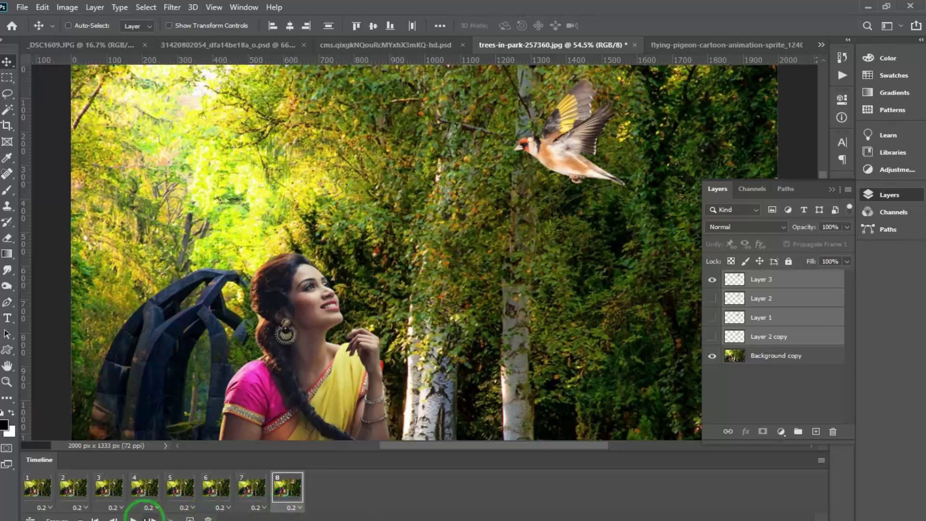
left_click(134, 518)
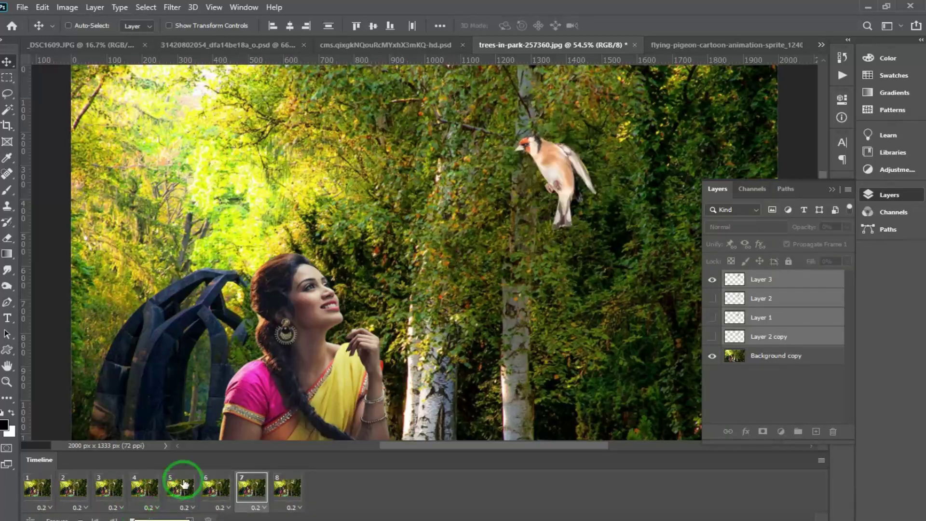
left_click(286, 488)
left_click(37, 490)
- Set all eight frames to a 0.1-second delay, preview it, then bring up the flying-pigeon sprite document
left_click(292, 507)
left_click(310, 398)
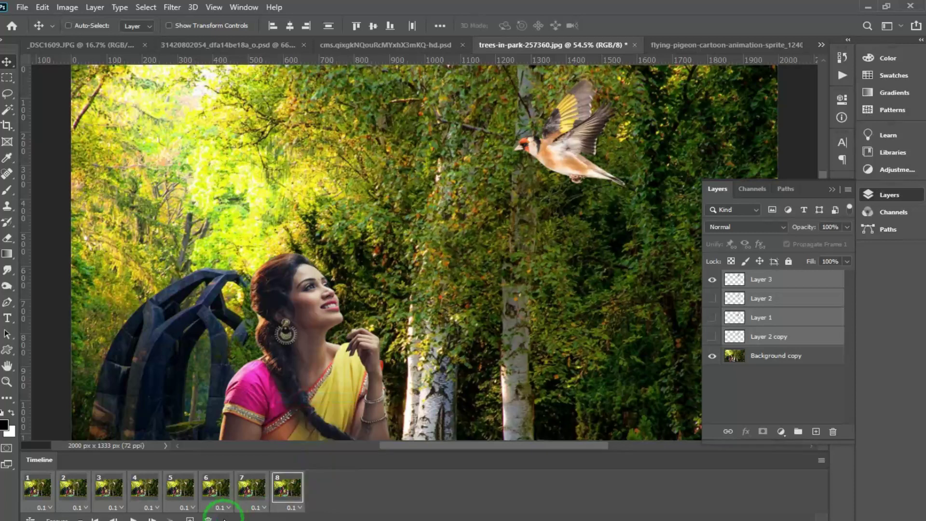
left_click(132, 519)
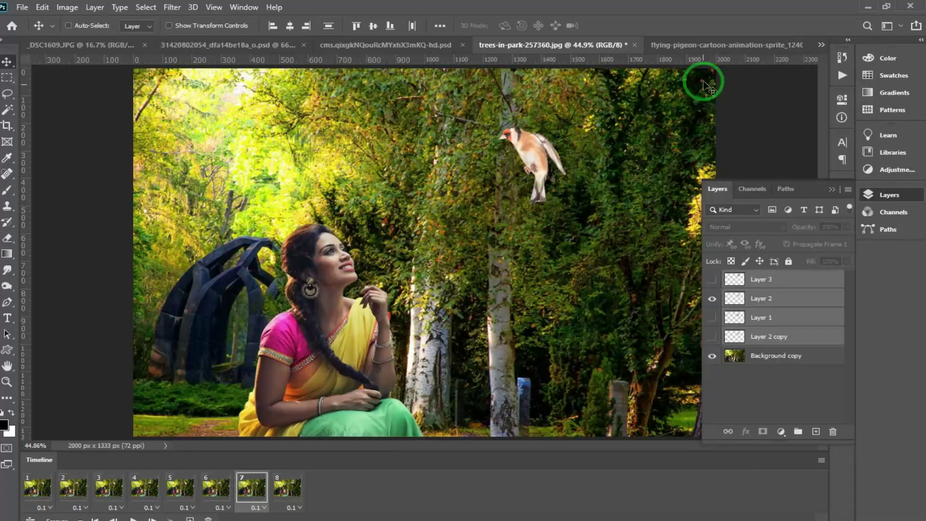
left_click(697, 43)
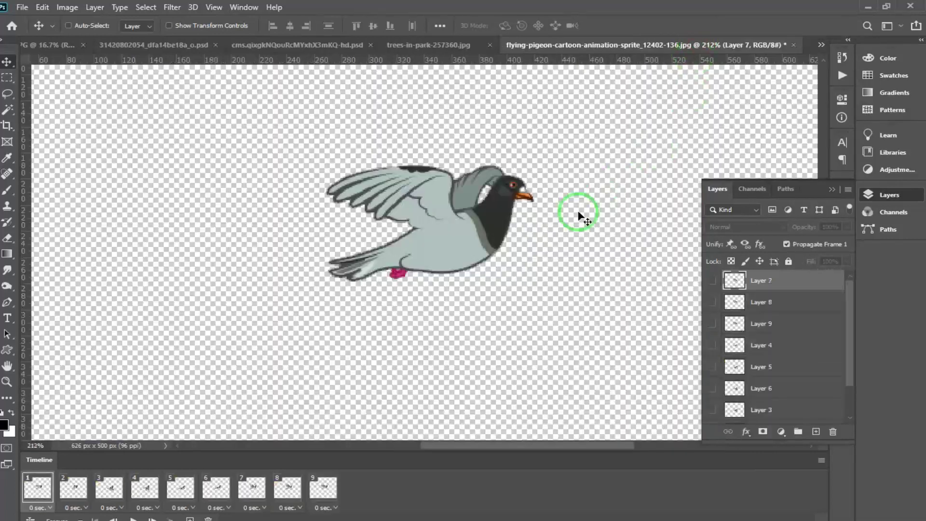